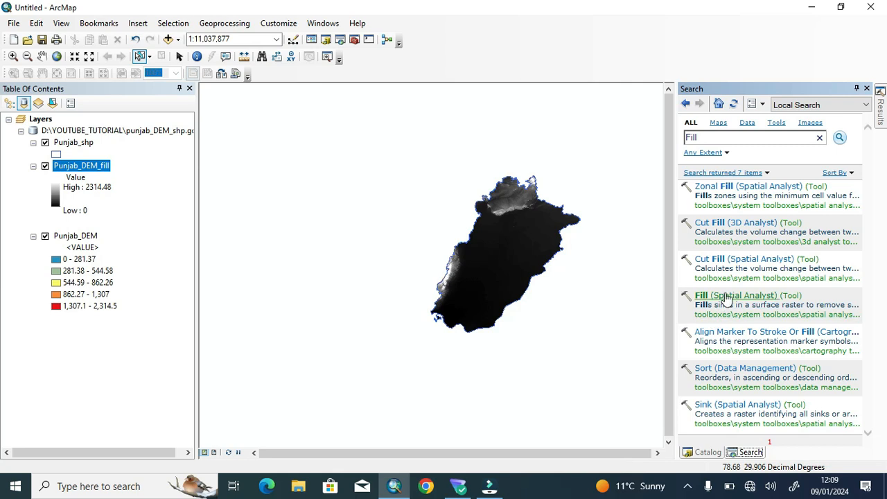
Search for "Flow direction" and open the Flow Direction (Spatial Analyst) tool
drag(712, 307, 579, 297)
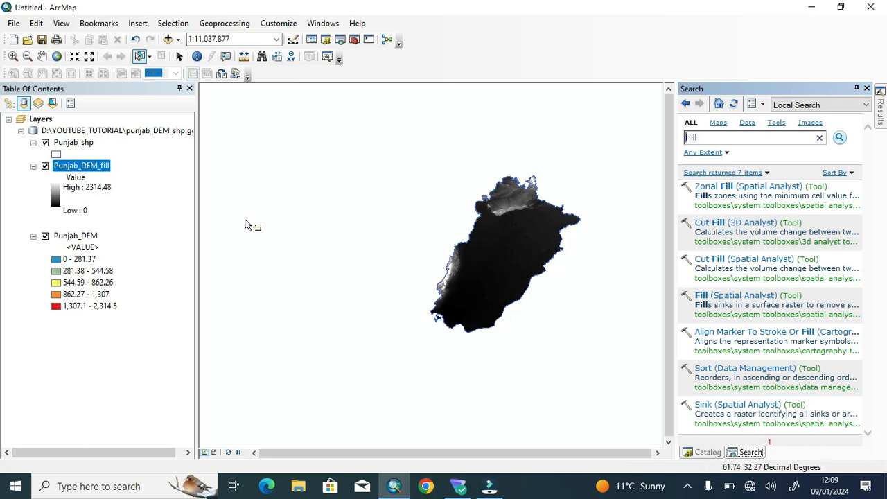
click(714, 136)
key(BackSpace)
key(BackSpace)
key(BackSpace)
key(BackSpace)
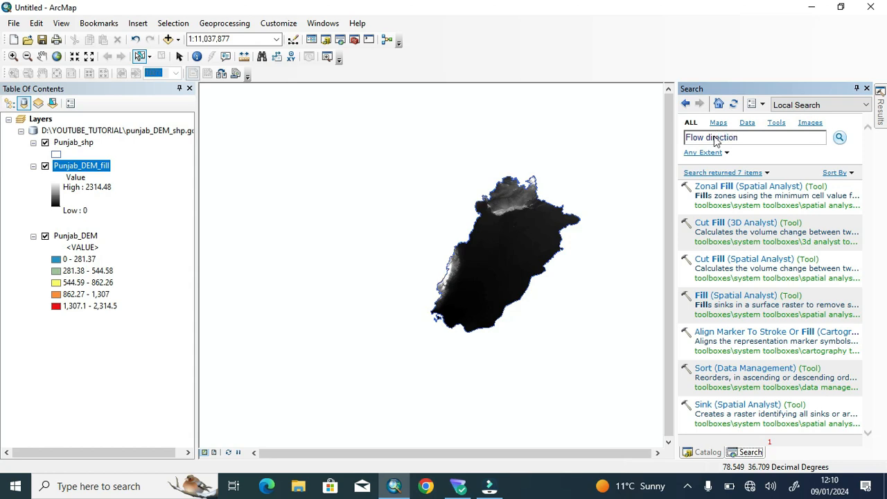
key(Return)
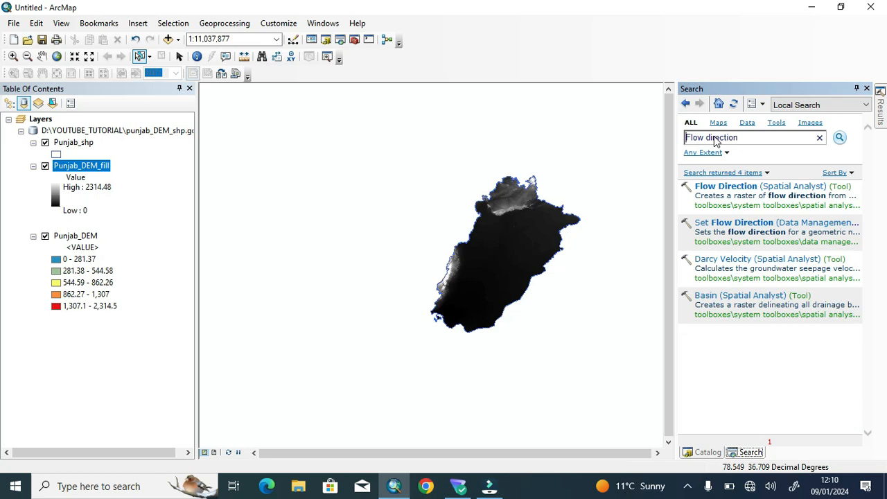
click(725, 187)
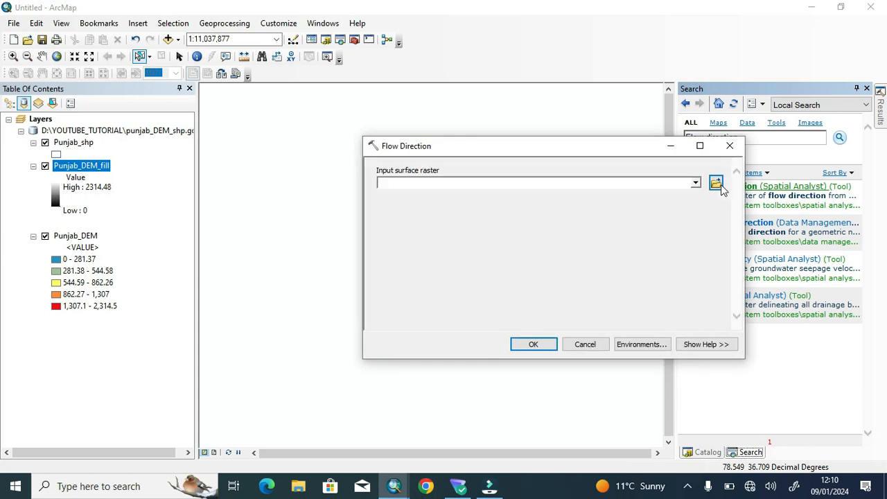
Run Flow Direction on Punjab_DEM_fill, saving the output raster as Punjab_DEM_flow_dir in punjab_DEM_shp.gdb
click(696, 183)
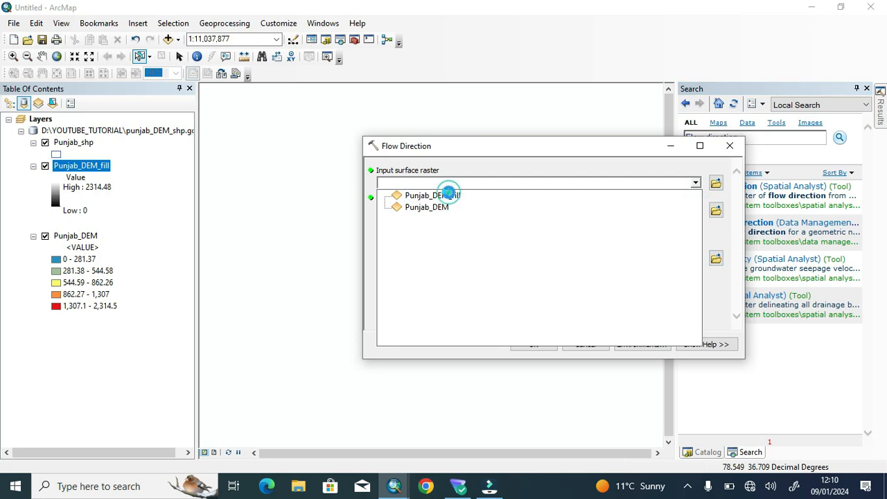
click(448, 196)
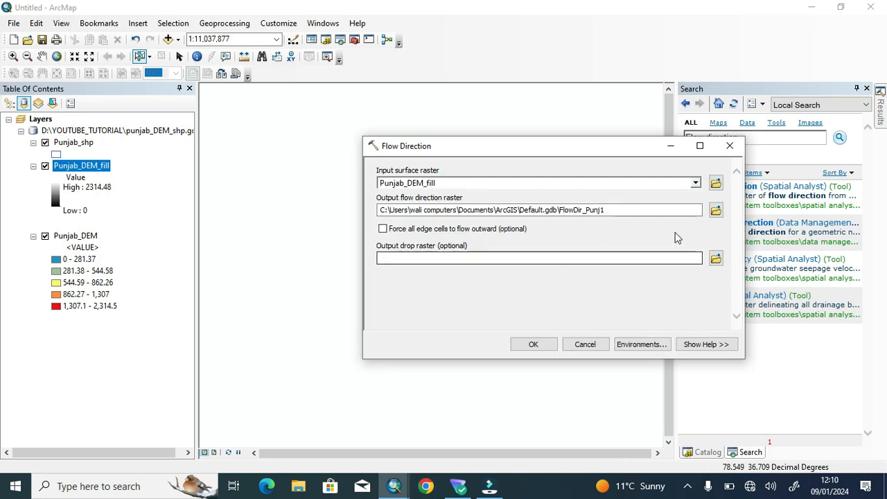
click(716, 210)
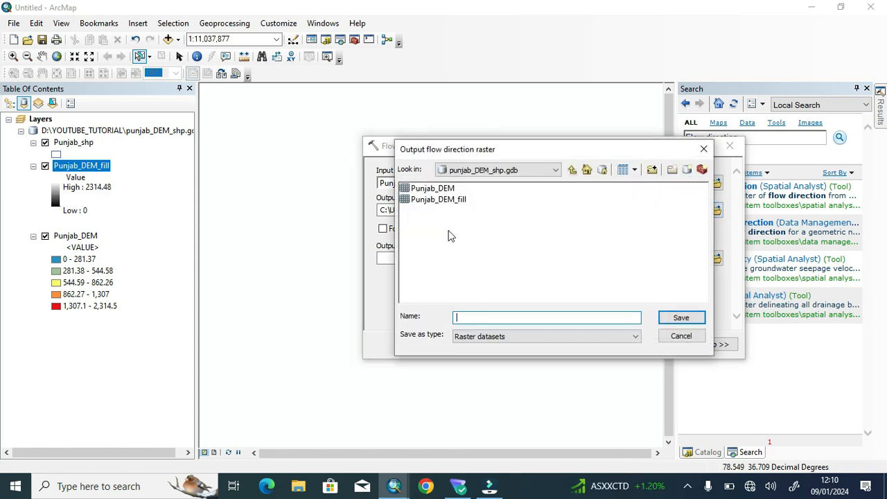
click(437, 188)
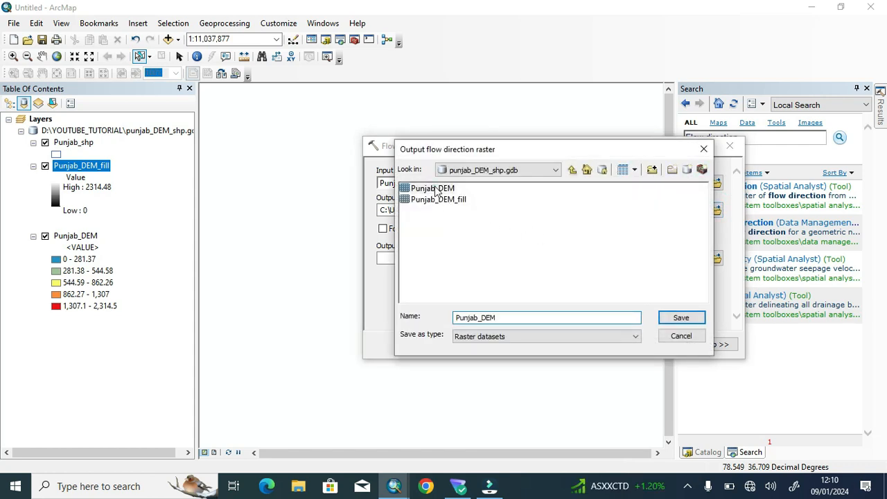
click(517, 317)
click(665, 320)
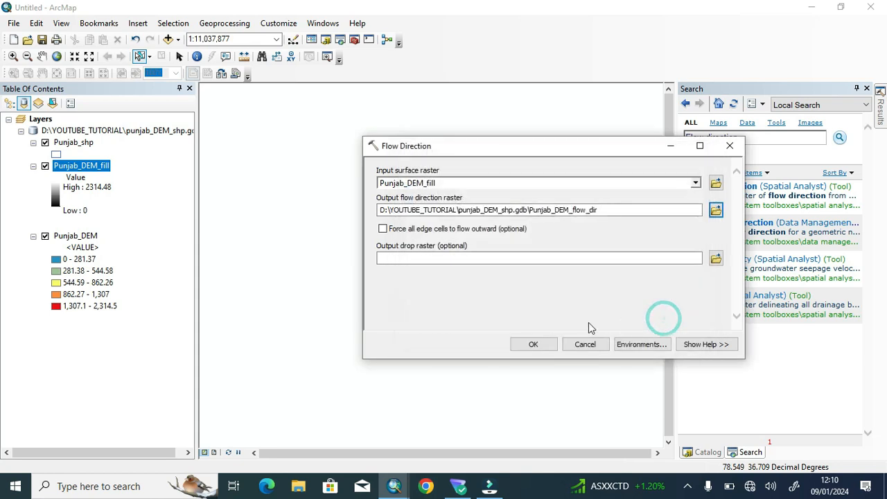
click(533, 347)
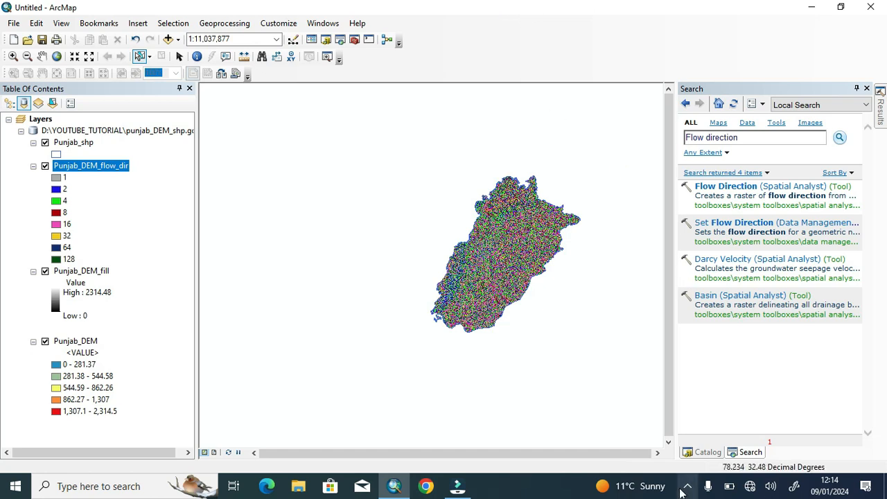
Search for "Flow Accumulation" and open the Flow Accumulation (Spatial Analyst) tool
click(685, 488)
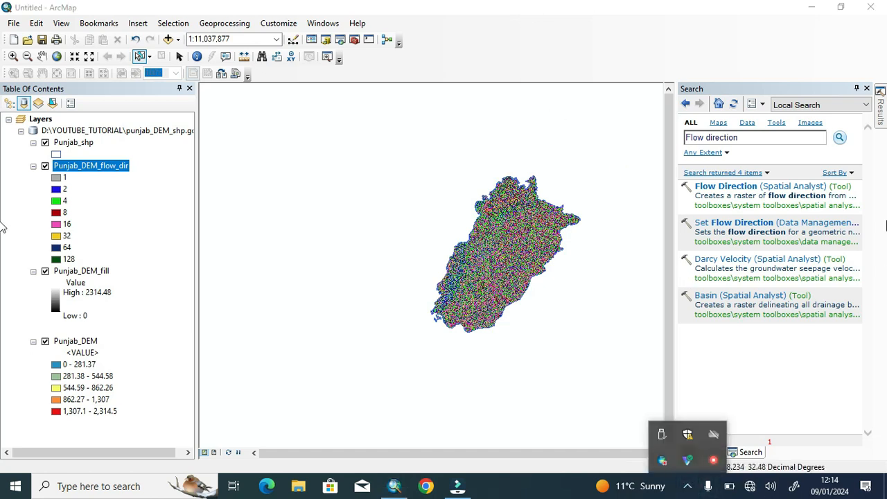
click(779, 137)
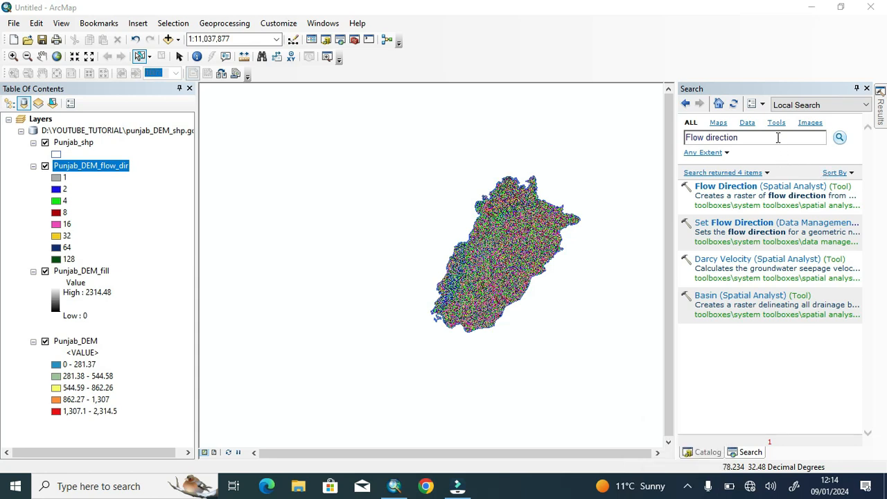
key(BackSpace)
key(BackSpace)
key(BackSpace)
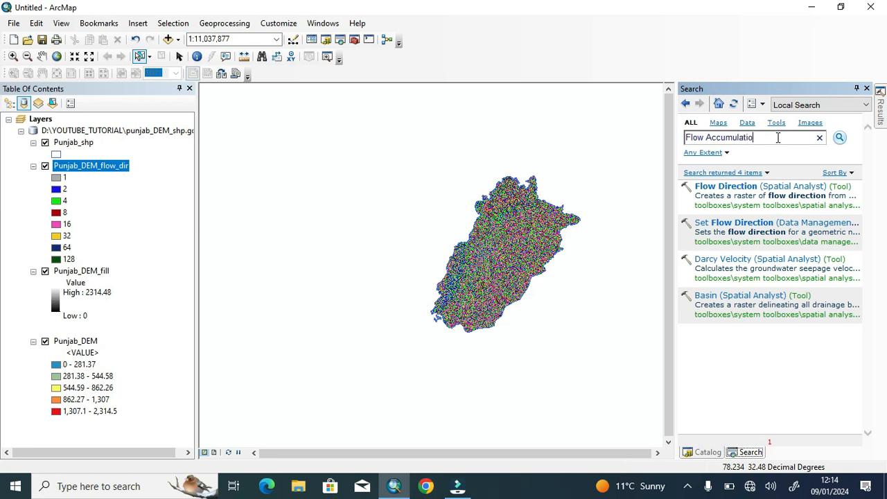
key(Return)
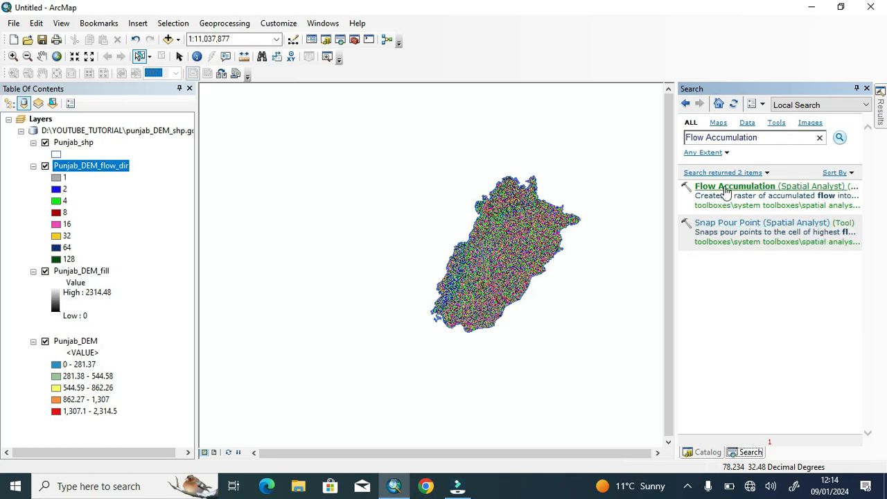
click(726, 191)
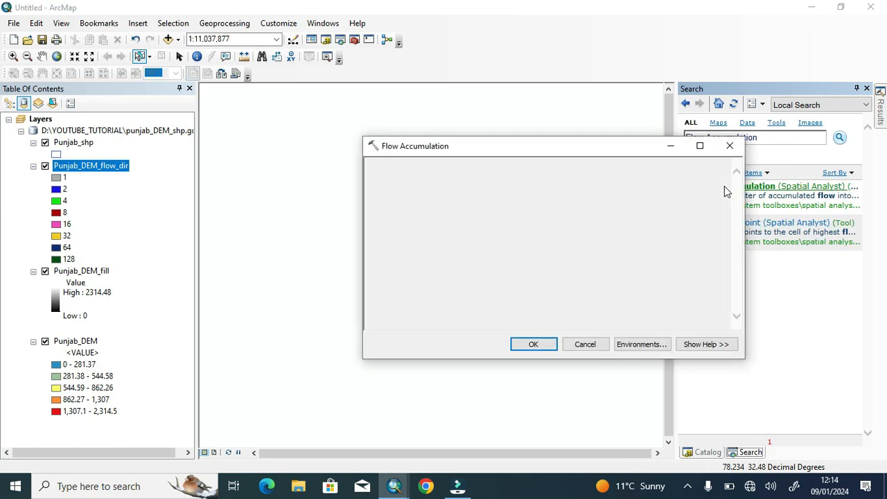
Run Flow Accumulation on Punjab_DEM_flow_dir, saving the output raster as Punjab_DEM_flow_Acc in punjab_DEM_shp.gdb
click(695, 182)
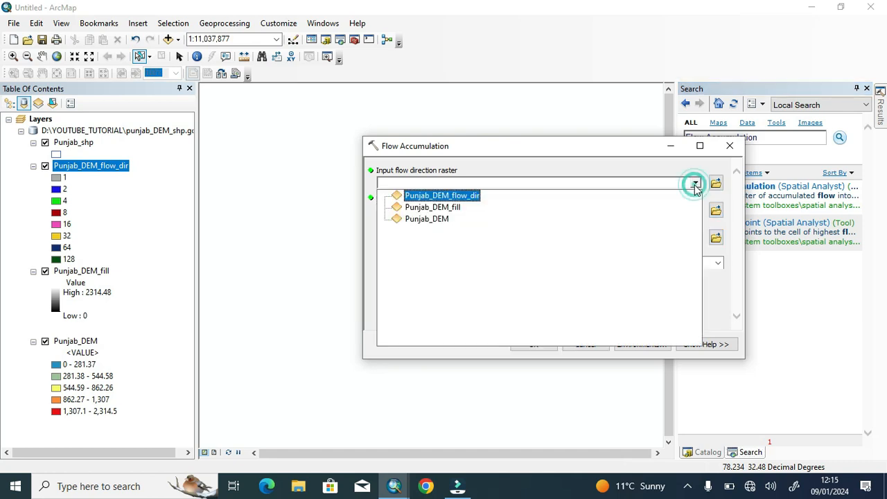
click(464, 196)
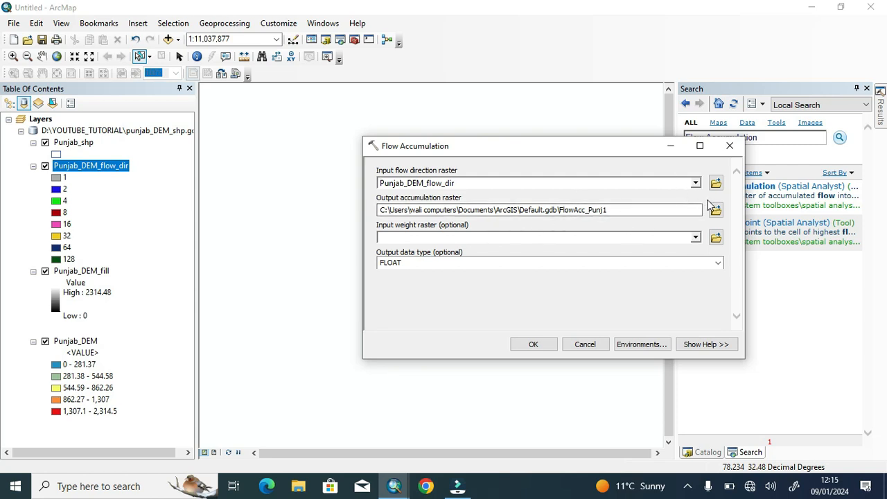
click(717, 211)
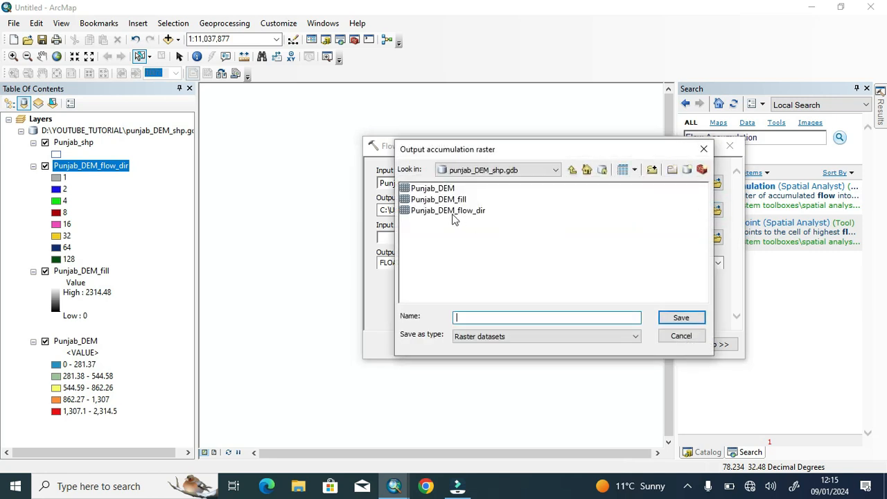
click(450, 211)
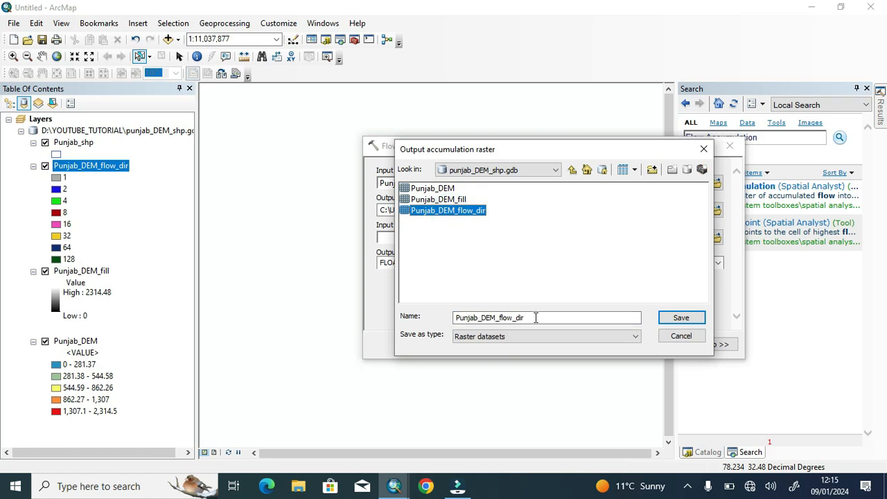
click(536, 318)
key(BackSpace)
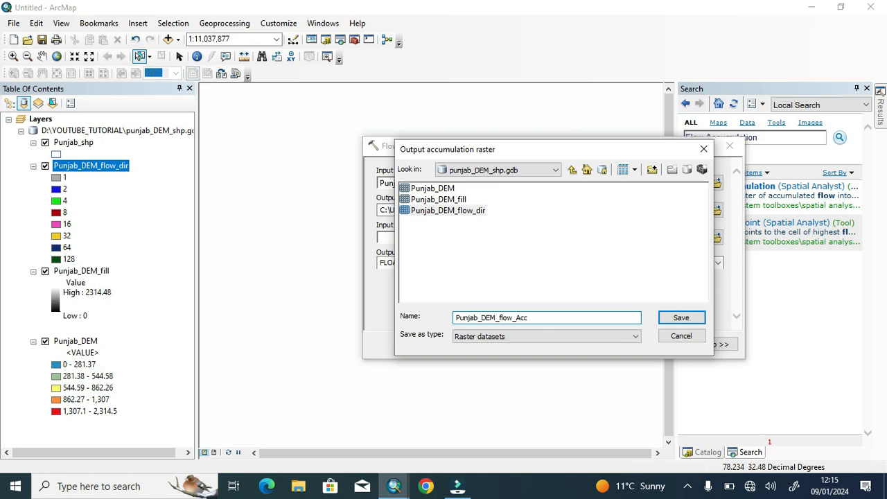
key(Return)
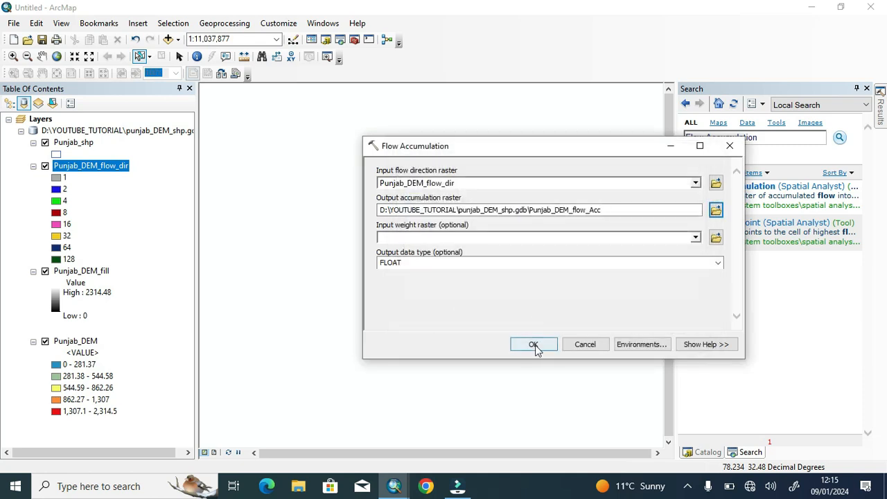
click(533, 346)
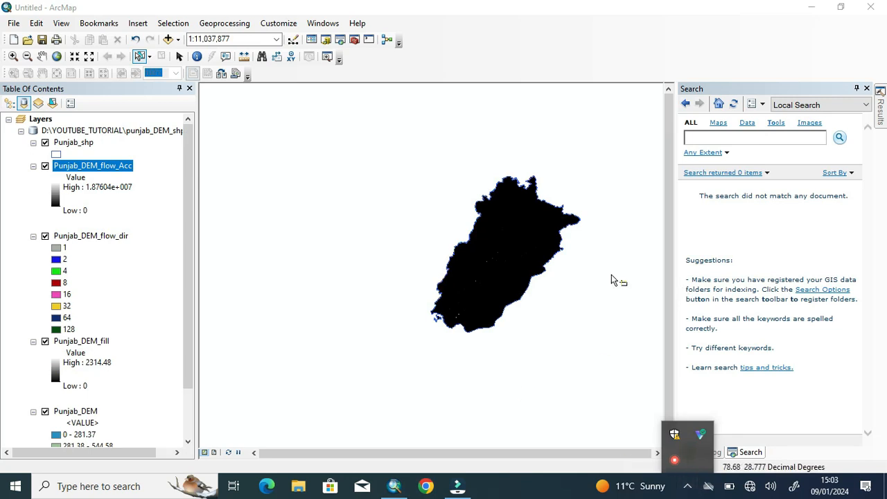
Search the geoprocessing tools for "raster calculator"
click(92, 170)
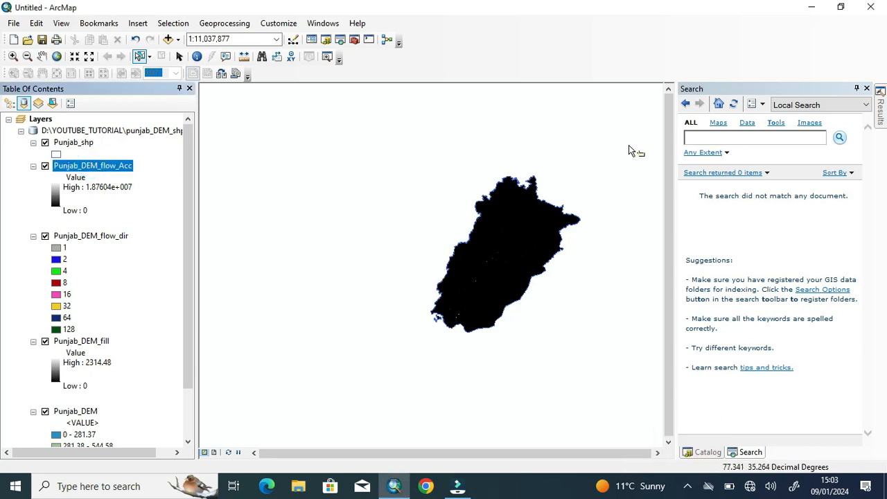
click(720, 138)
text(raster calculator)
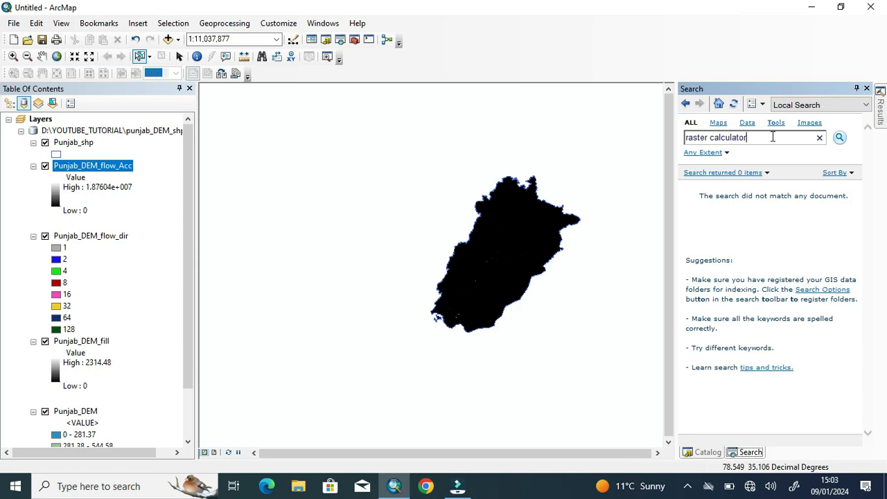
key(Return)
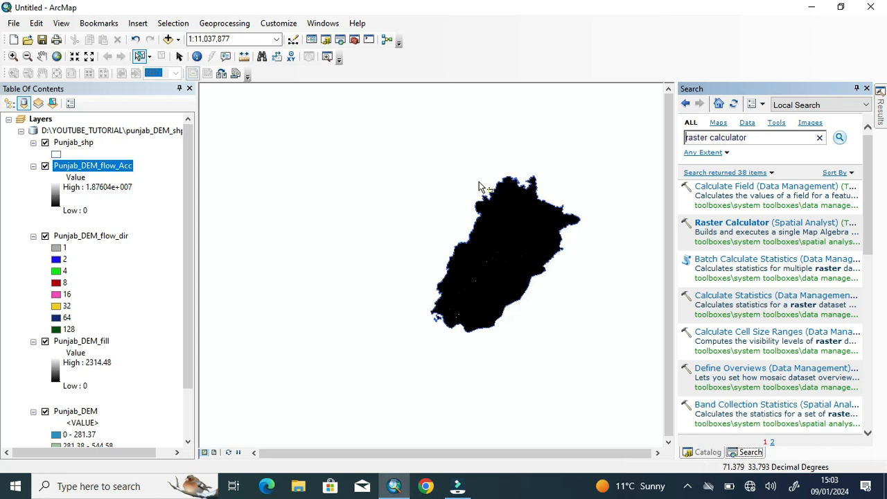
Change the Punjab_DEM_flow_Acc layer's symbology to Classified, accepting Natural Breaks (Jenks) with 5 classes
right_click(102, 167)
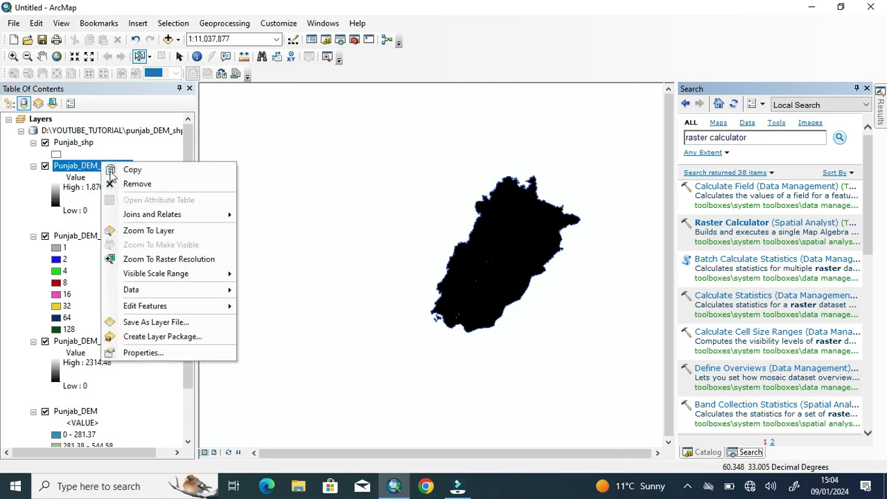
click(136, 338)
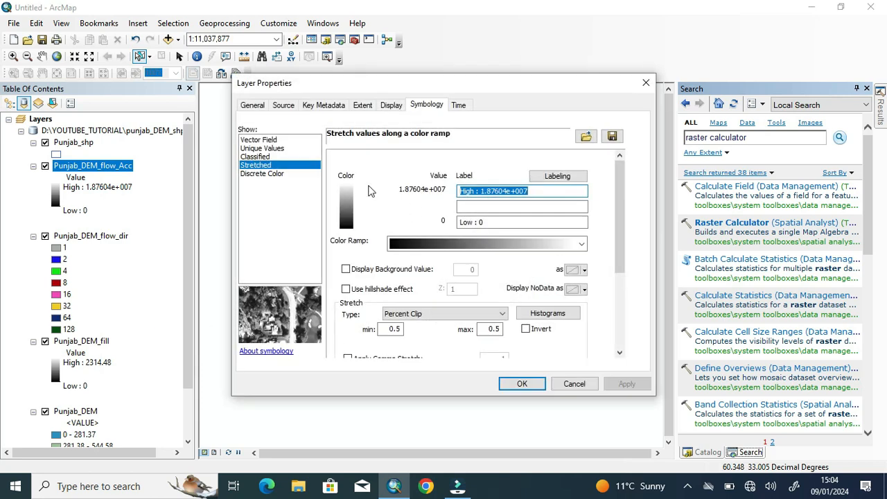
click(269, 157)
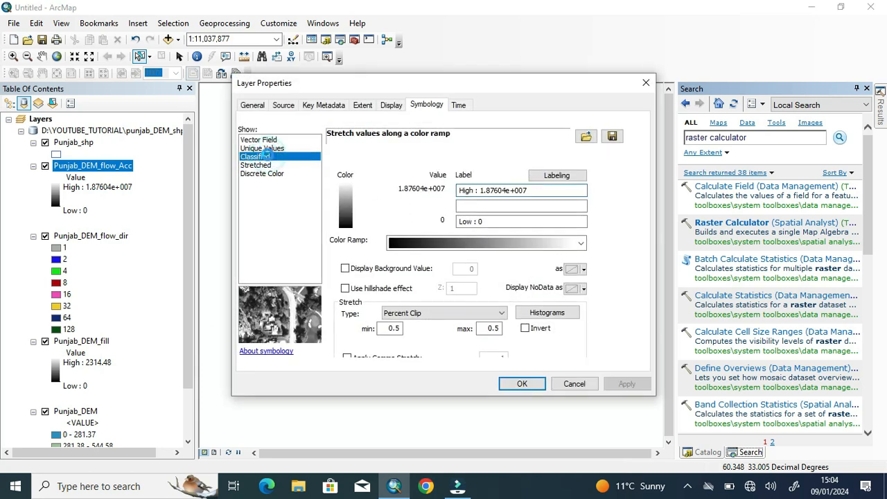
click(591, 199)
click(591, 199)
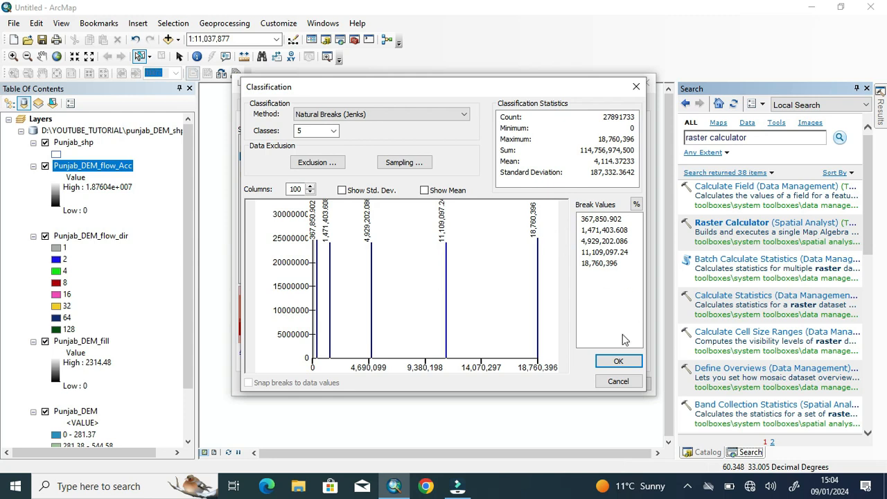
click(629, 365)
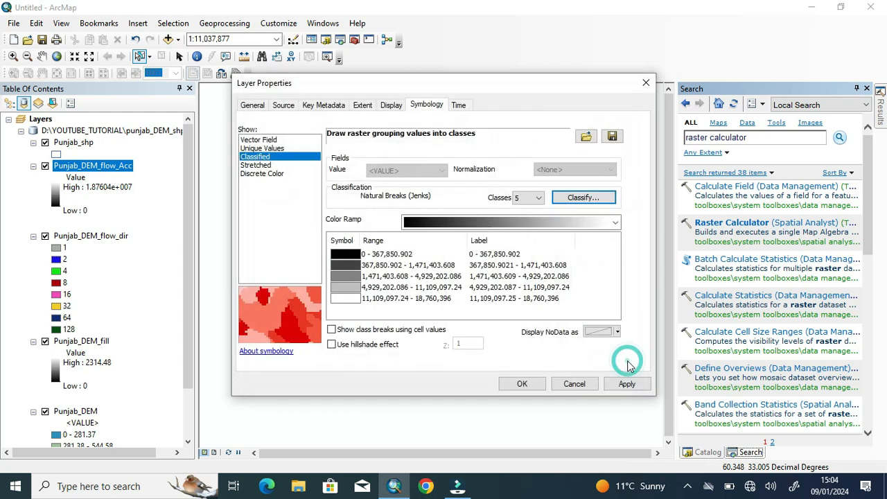
click(516, 386)
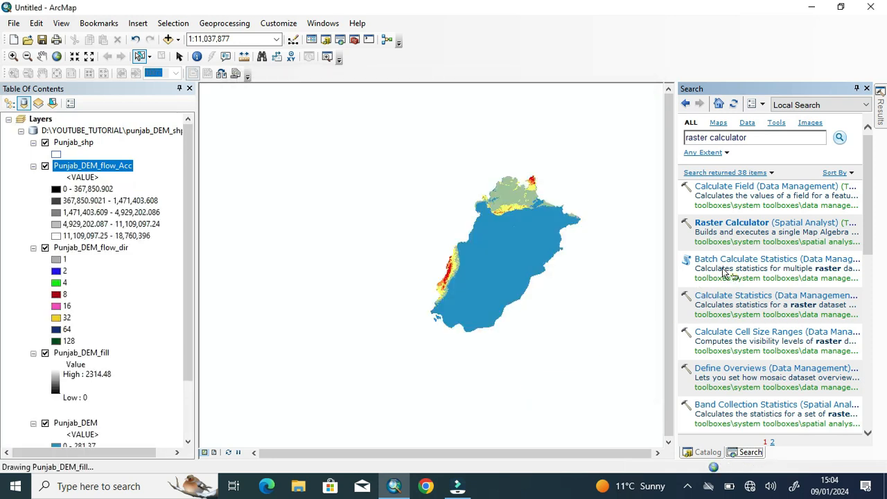
Open the Raster Calculator (Spatial Analyst) and build the map algebra expression "Punjab_DEM_flow_Acc" > 3000
click(714, 226)
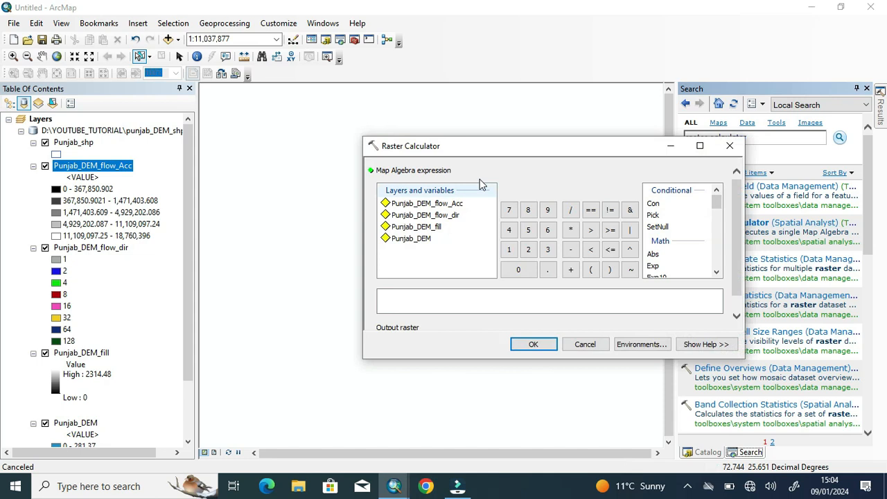
double_click(441, 204)
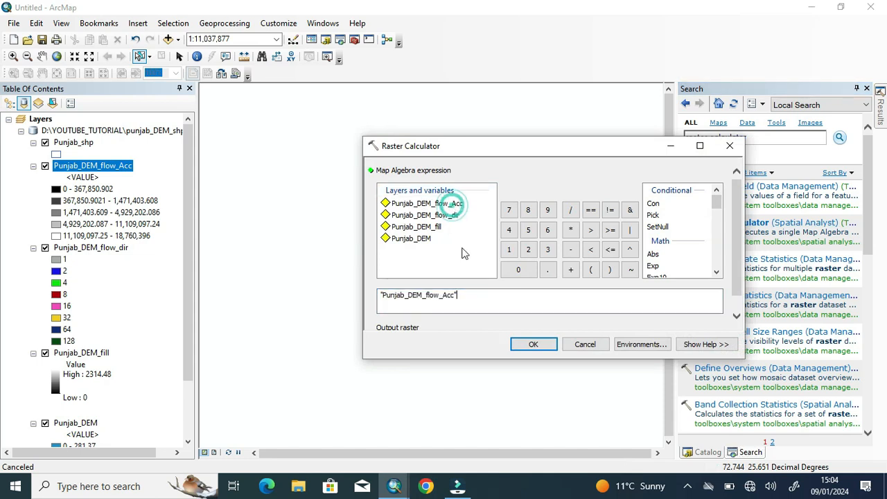
click(505, 296)
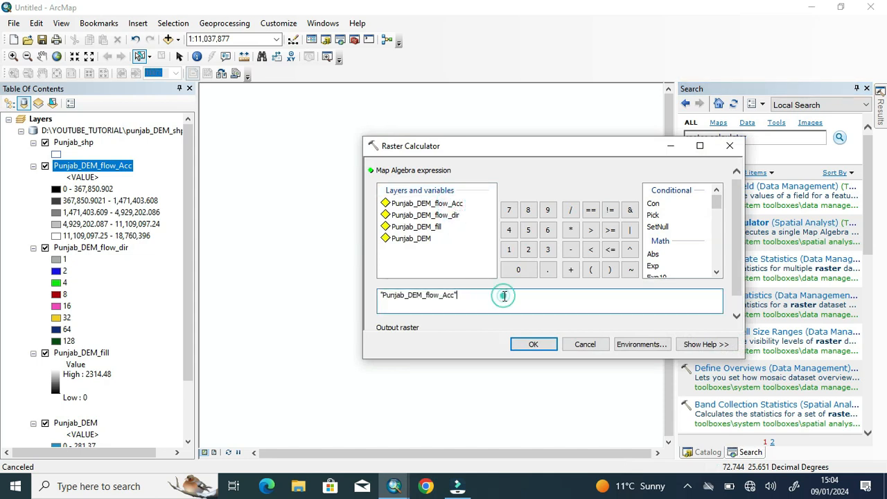
click(591, 230)
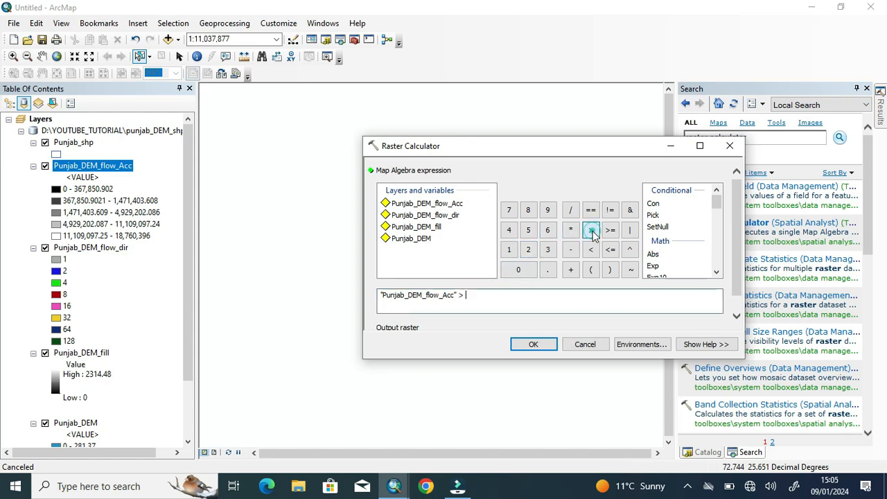
click(548, 251)
click(519, 269)
click(518, 270)
click(518, 270)
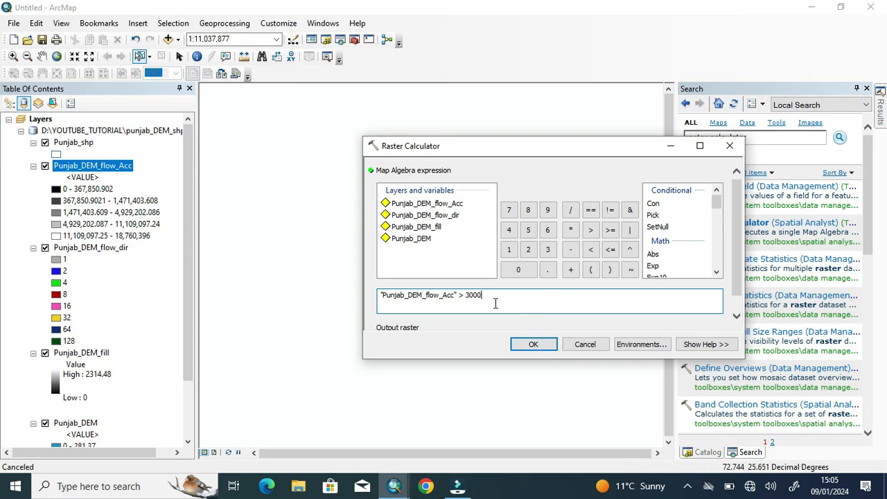
Set the output raster to Punjab_DEM_stream in punjab_DEM_shp.gdb and run the Raster Calculator
click(736, 316)
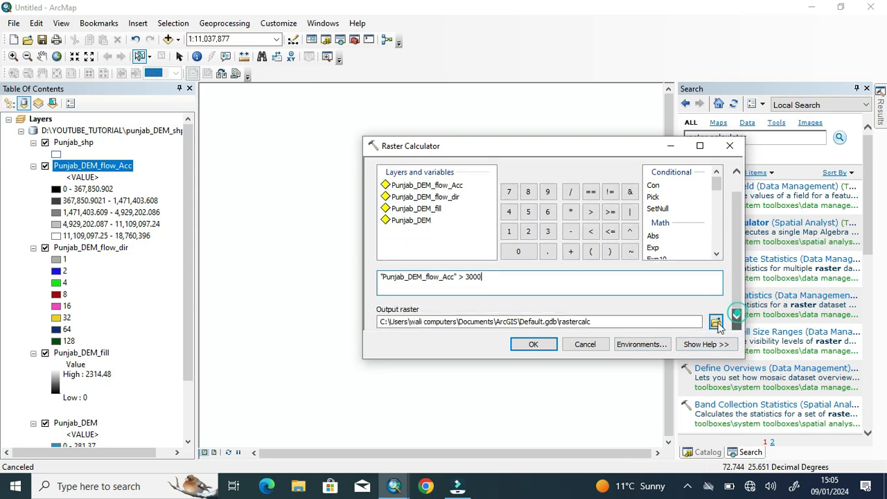
click(716, 323)
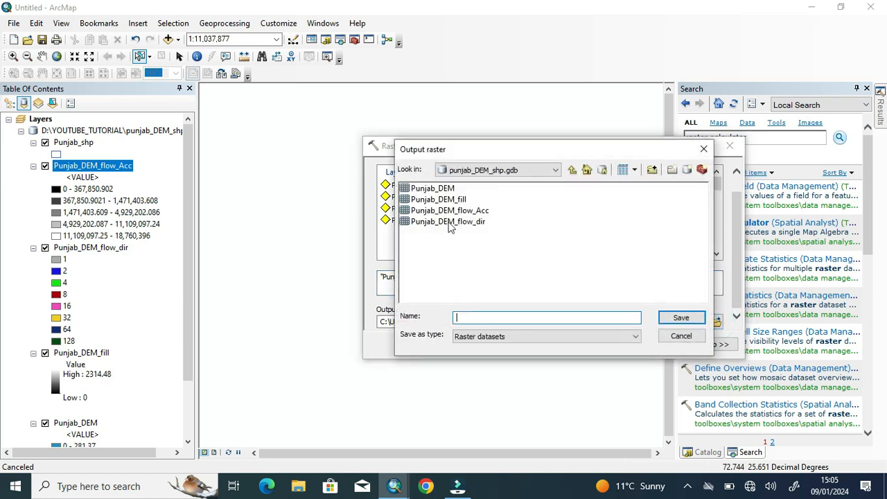
click(431, 189)
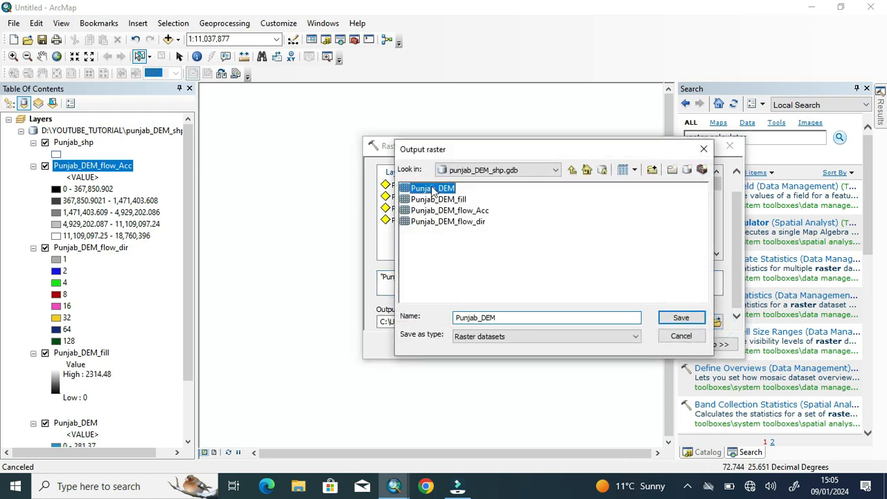
click(512, 316)
text(_stream)
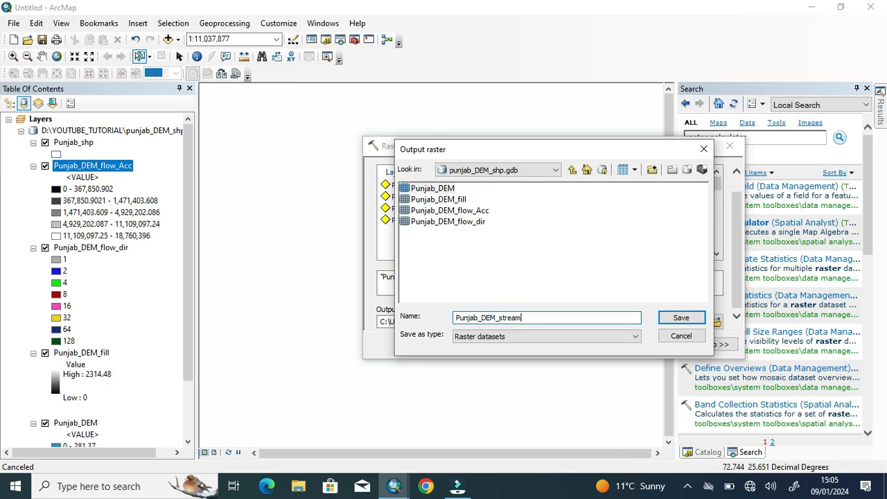
click(676, 318)
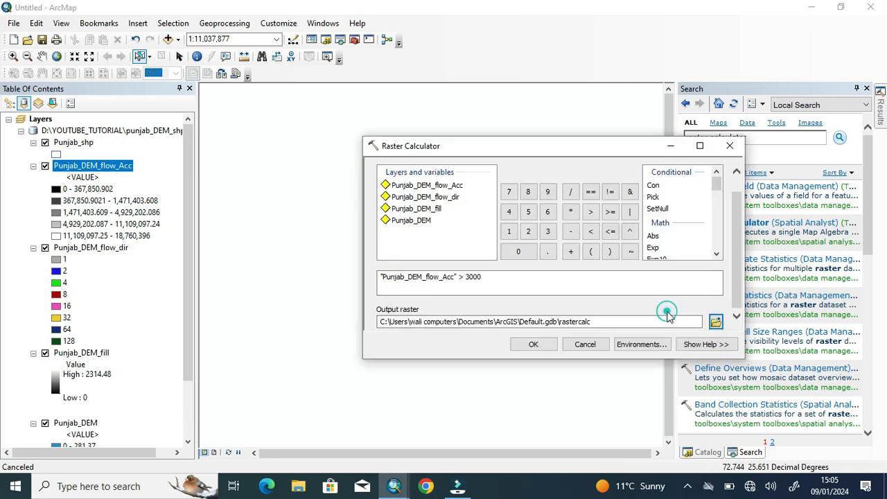
click(533, 344)
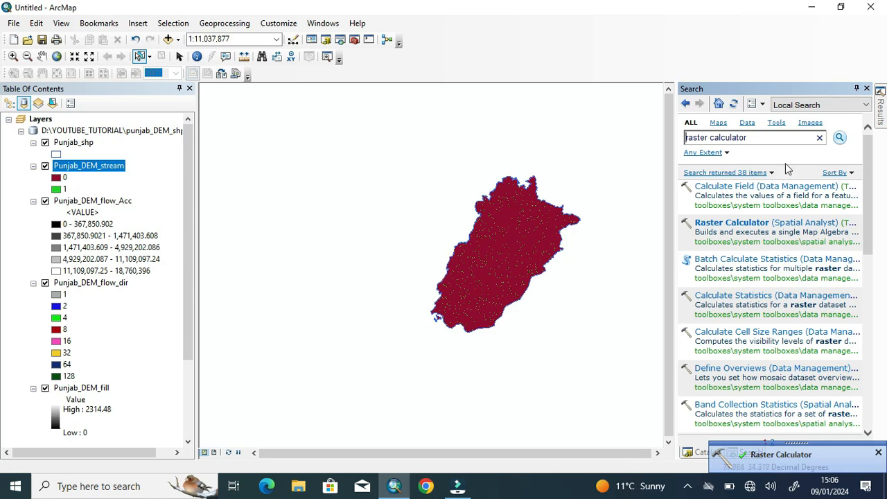
Search for "stream order" and open the Stream Order (Spatial Analyst) tool
click(763, 139)
key(BackSpace)
key(BackSpace)
key(BackSpace)
key(BackSpace)
key(BackSpace)
key(BackSpace)
key(BackSpace)
key(BackSpace)
key(BackSpace)
key(BackSpace)
key(BackSpace)
key(BackSpace)
key(BackSpace)
key(BackSpace)
key(BackSpace)
key(BackSpace)
key(BackSpace)
text(stream order)
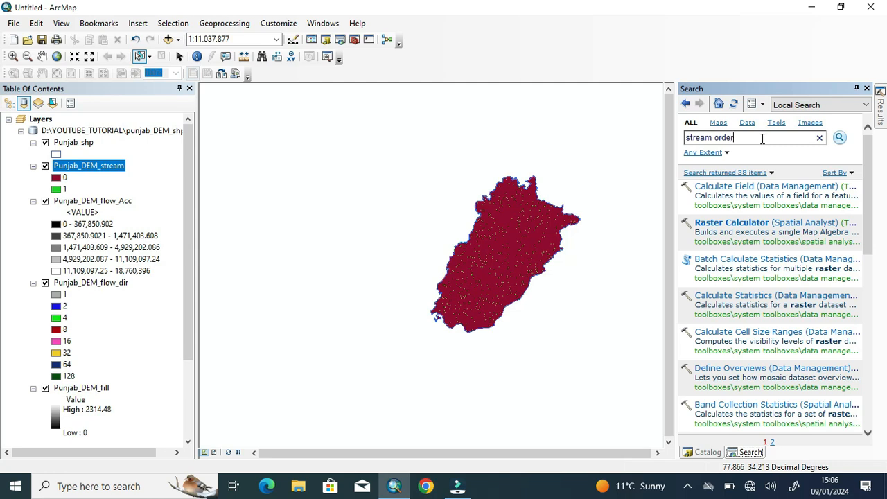
key(Return)
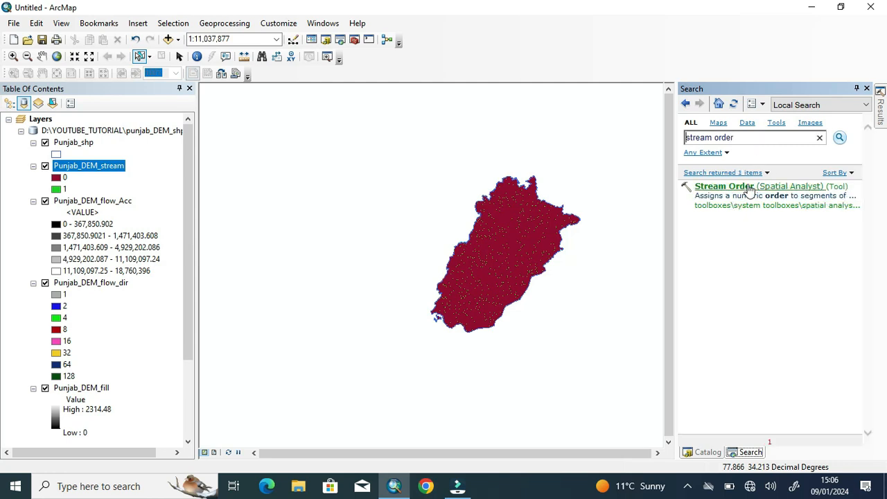
click(745, 189)
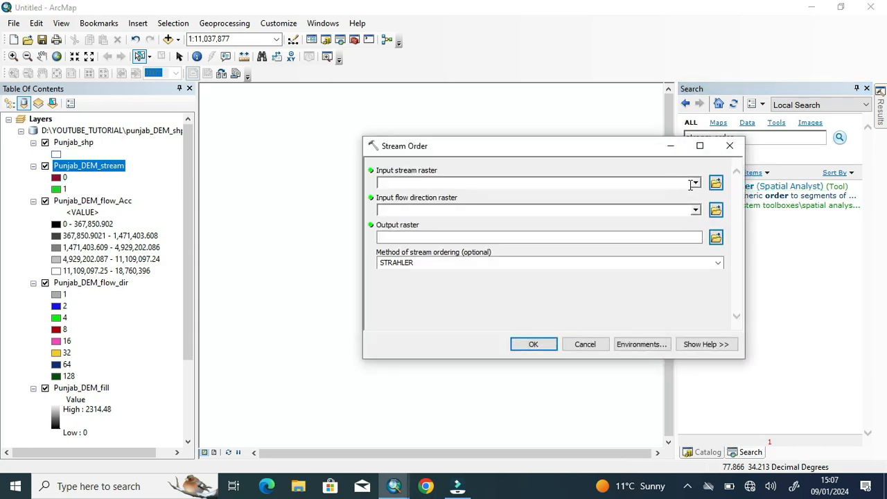
Set Punjab_DEM_stream as the input stream raster and Punjab_DEM_flow_dir as the input flow direction raster
click(695, 183)
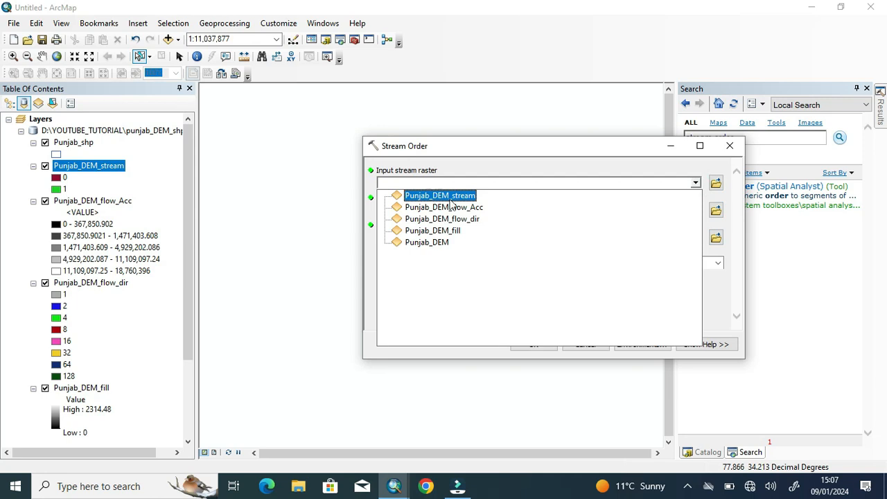
click(444, 196)
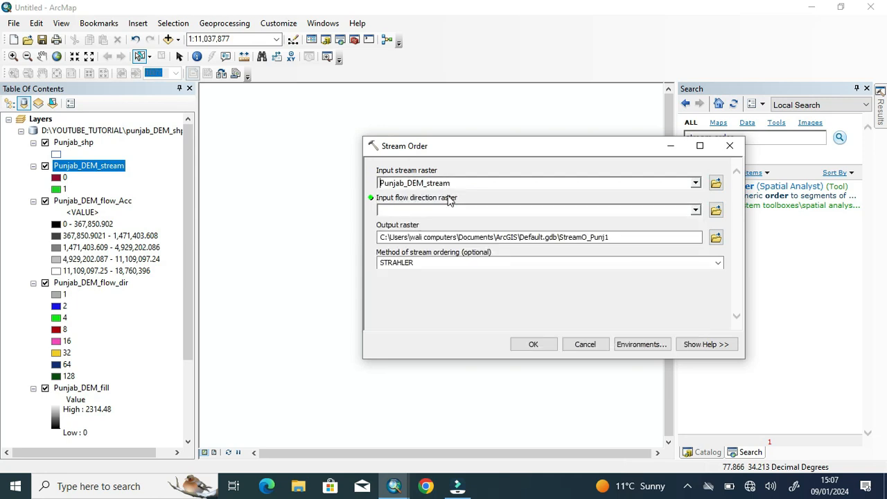
click(695, 210)
click(474, 235)
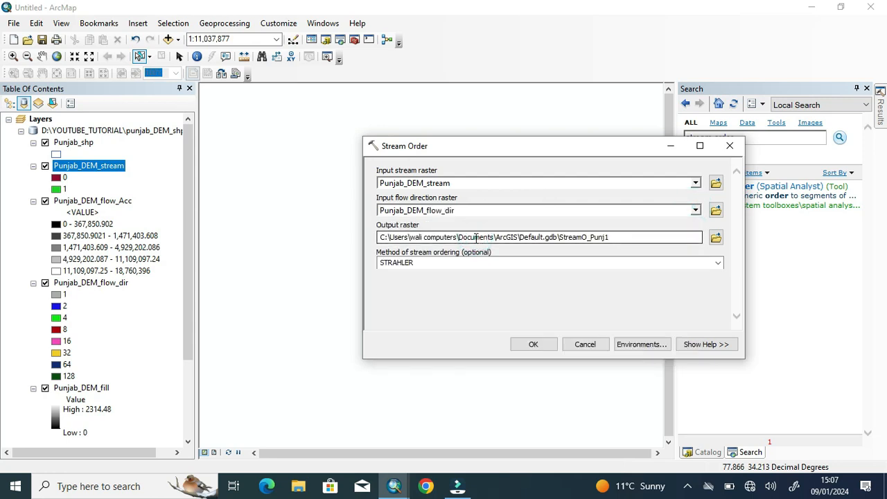
Set the output raster to Stream_order in punjab_DEM_shp.gdb and run Stream Order with the STRAHLER method
click(715, 238)
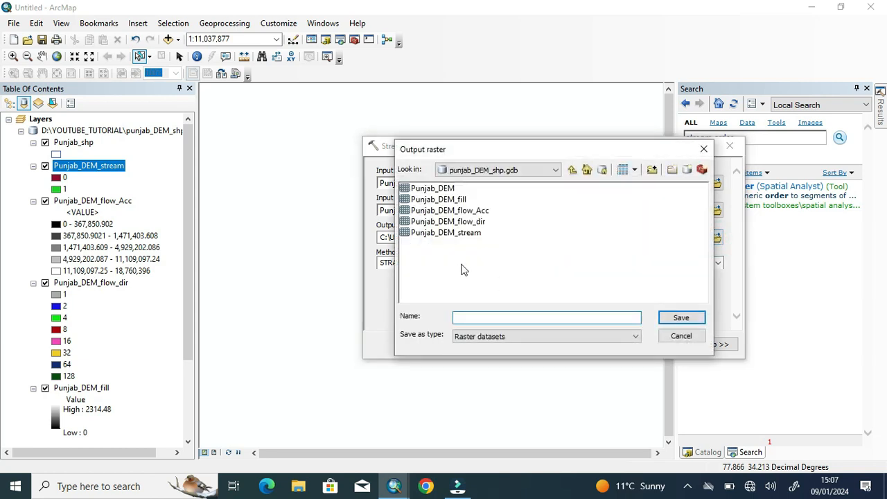
click(447, 233)
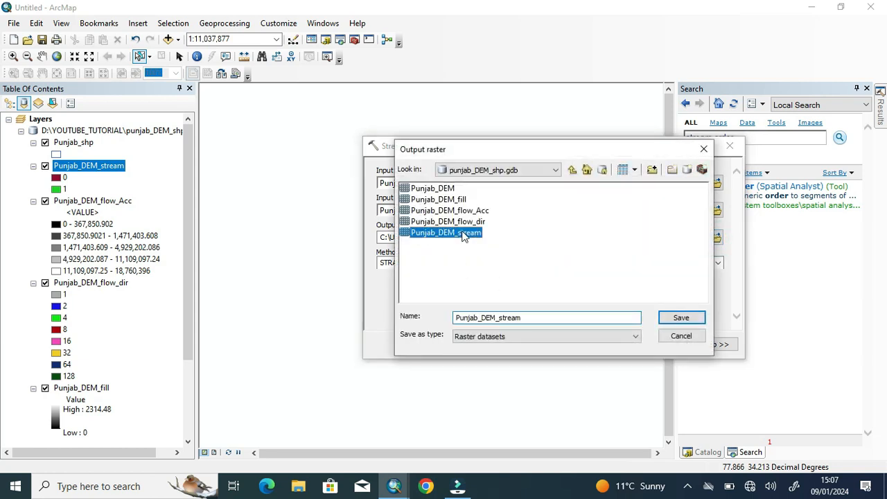
click(541, 318)
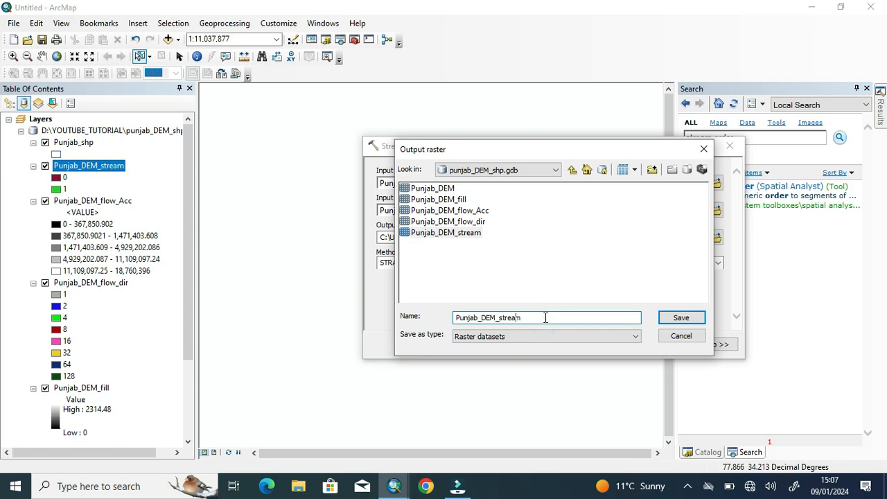
key(BackSpace)
key(BackSpace)
key(BackSpace)
key(BackSpace)
key(BackSpace)
key(BackSpace)
key(BackSpace)
key(BackSpace)
key(BackSpace)
key(BackSpace)
key(BackSpace)
text(Stream_order)
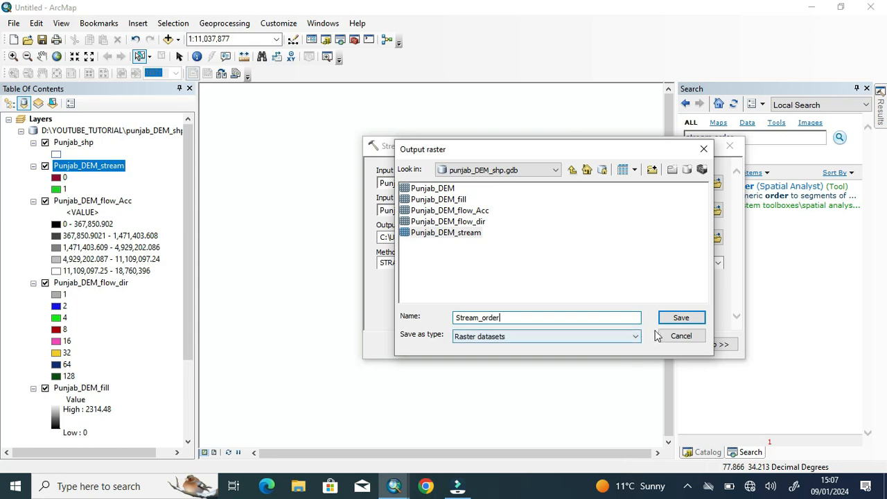
click(682, 318)
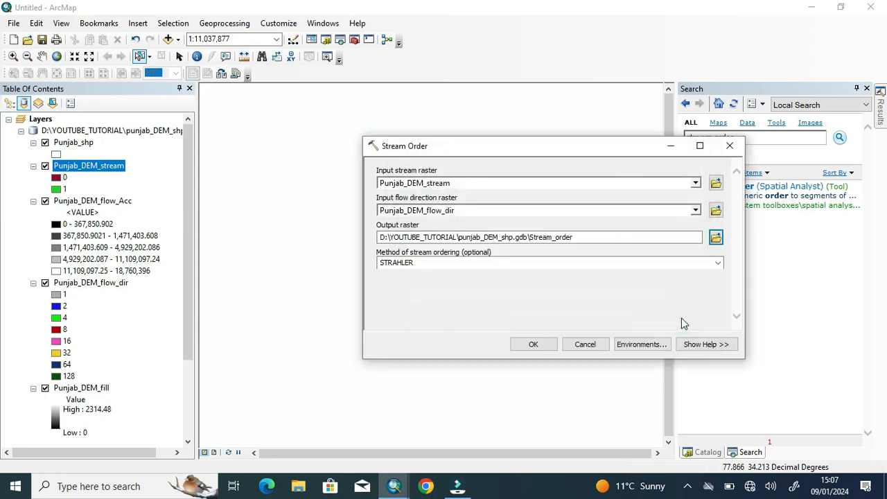
click(532, 347)
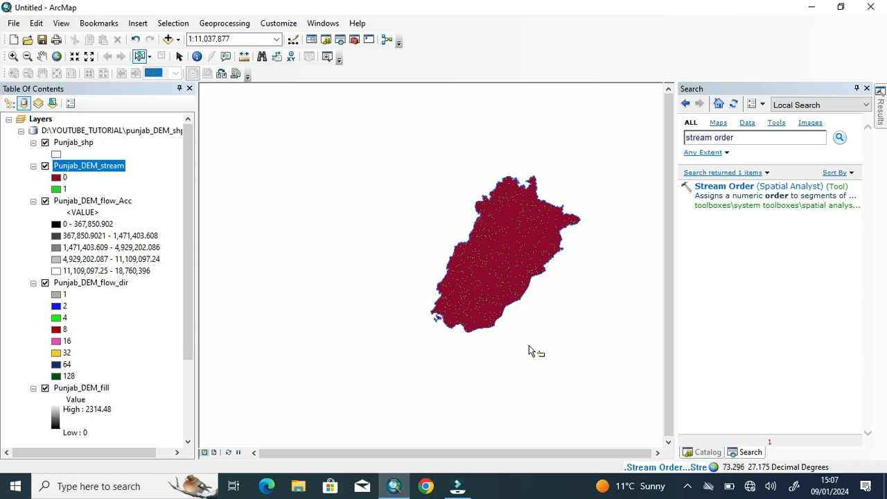
click(689, 488)
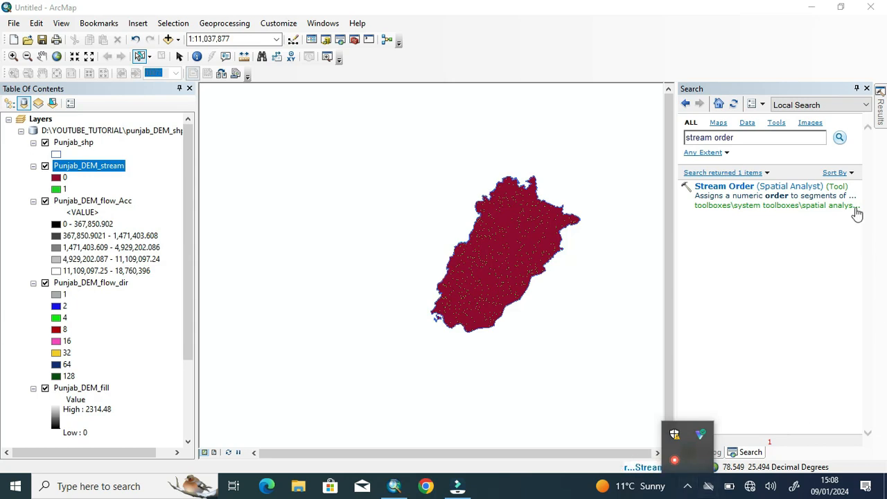
Search for "Basin" and open the Basin (Spatial Analyst) tool
click(750, 137)
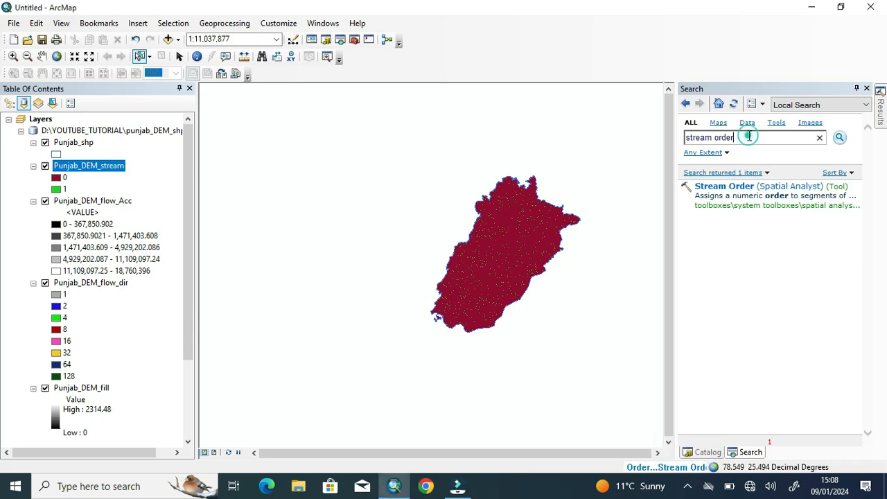
key(BackSpace)
key(BackSpace)
key(BackSpace)
key(BackSpace)
key(BackSpace)
key(BackSpace)
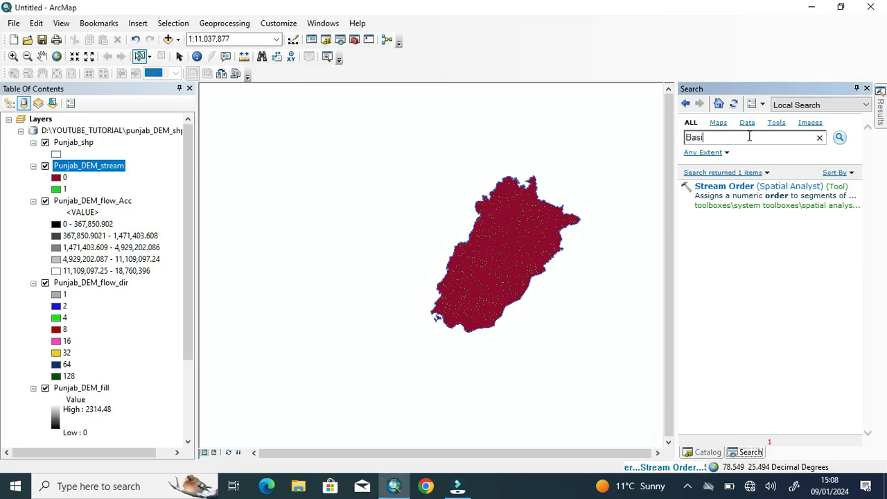
click(840, 139)
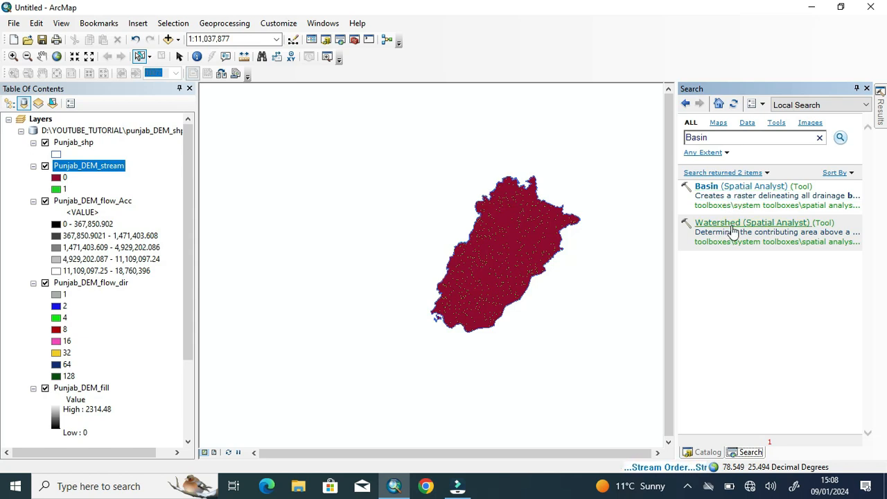
click(720, 187)
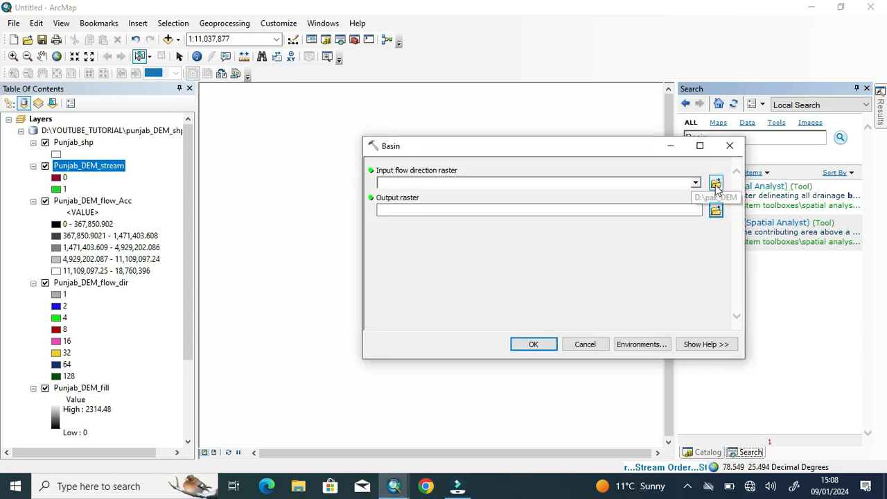
Run Basin on Punjab_DEM_flow_dir, saving the output raster as Punjab_DEM_Basin in punjab_DEM_shp.gdb
click(697, 184)
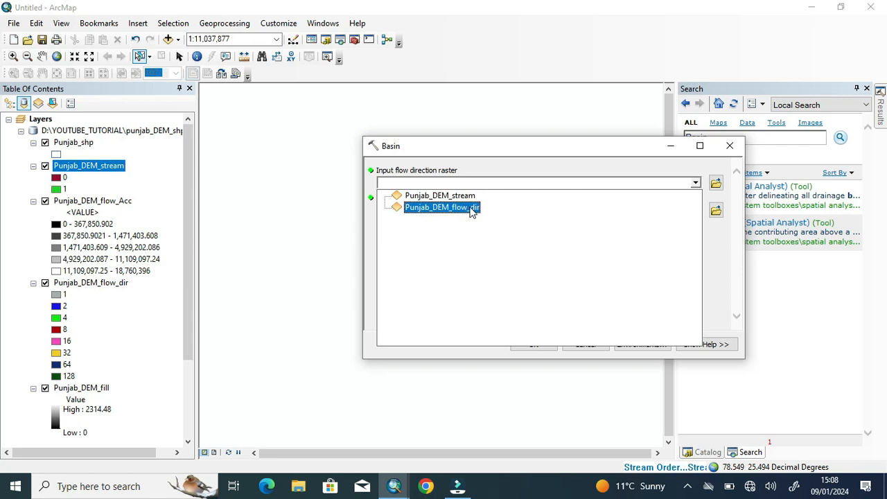
click(474, 208)
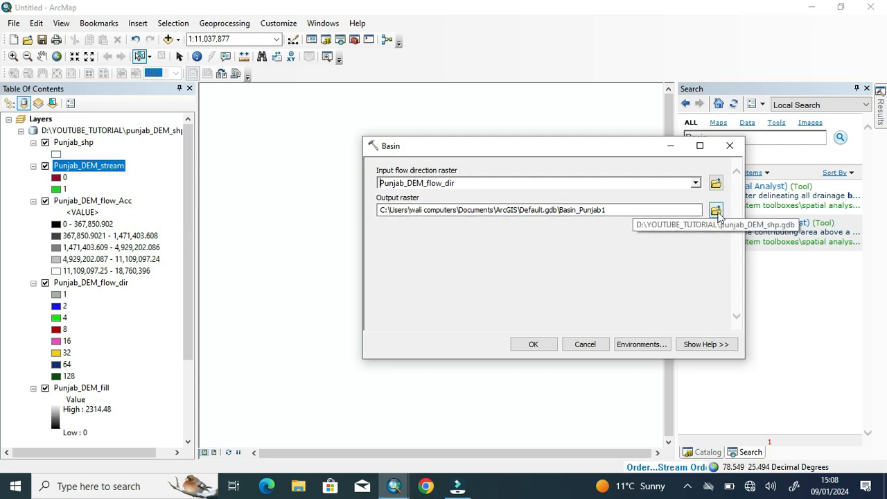
click(716, 211)
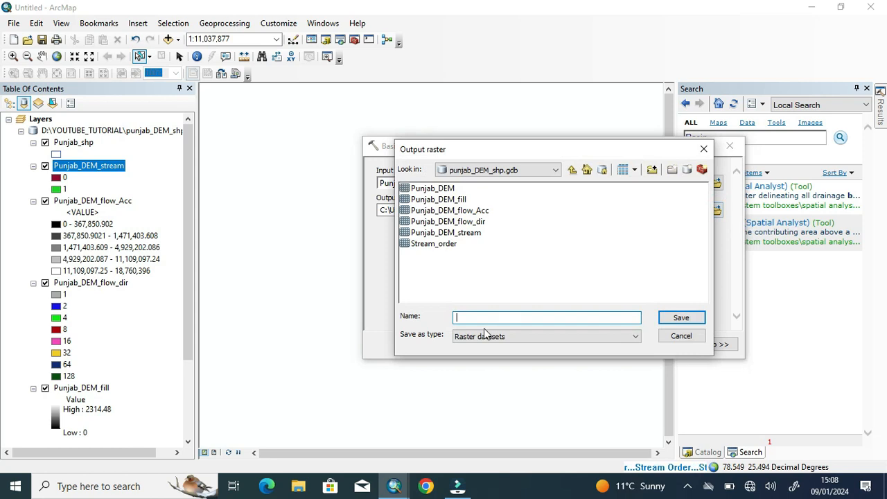
click(428, 188)
double_click(516, 317)
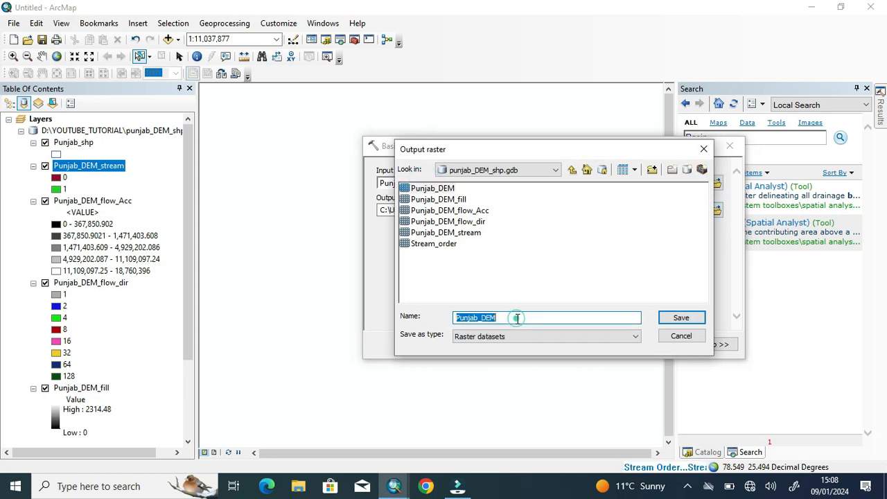
click(517, 318)
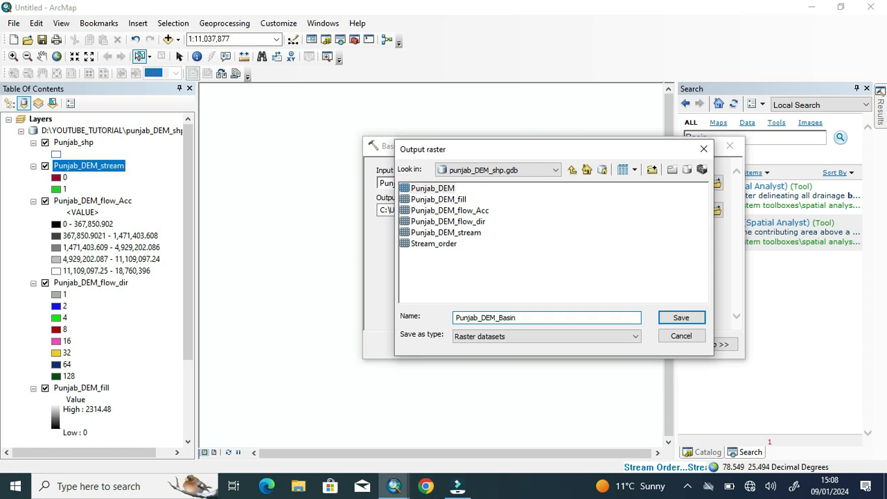
click(697, 321)
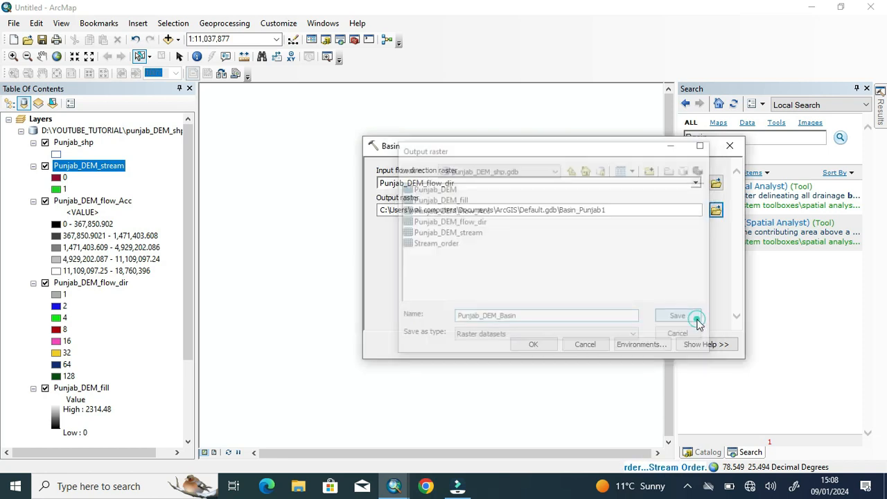
click(531, 344)
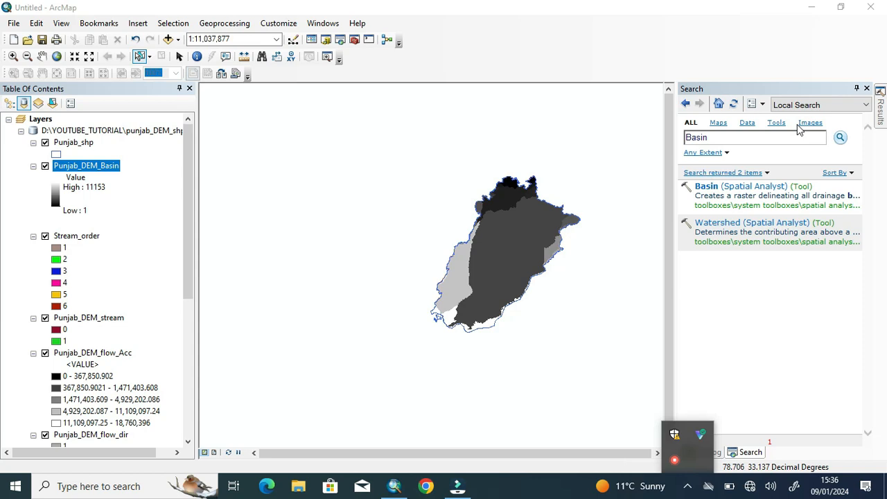
Search for "raster to feature" and open the Raster to Polygon (Conversion) tool
click(762, 142)
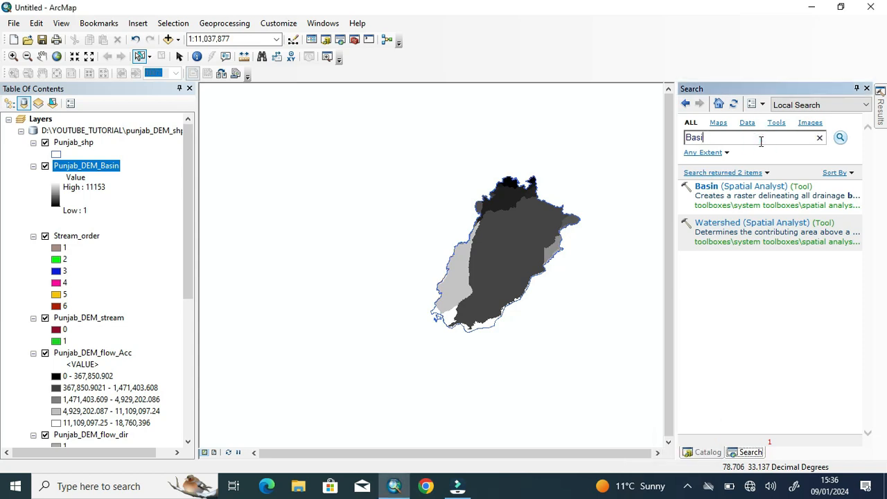
key(BackSpace)
key(BackSpace)
text(f)
text(aster to featu)
key(Return)
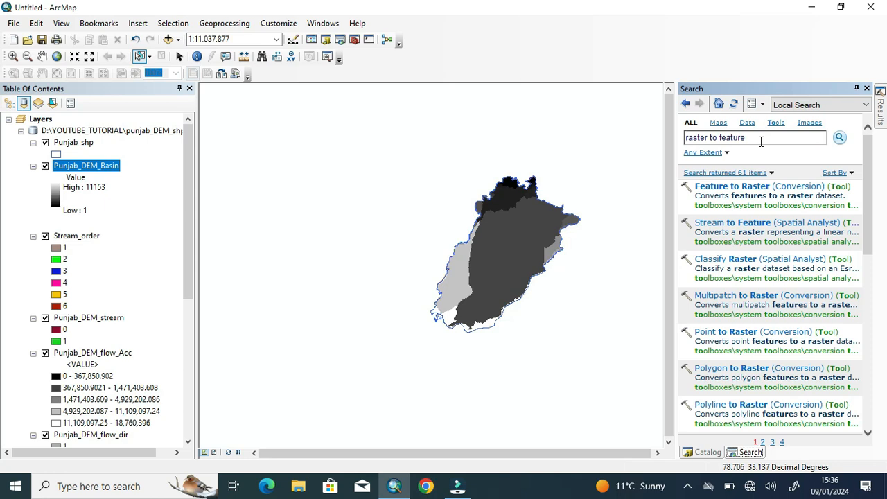
scroll(769, 305, down, 4)
scroll(776, 305, down, 3)
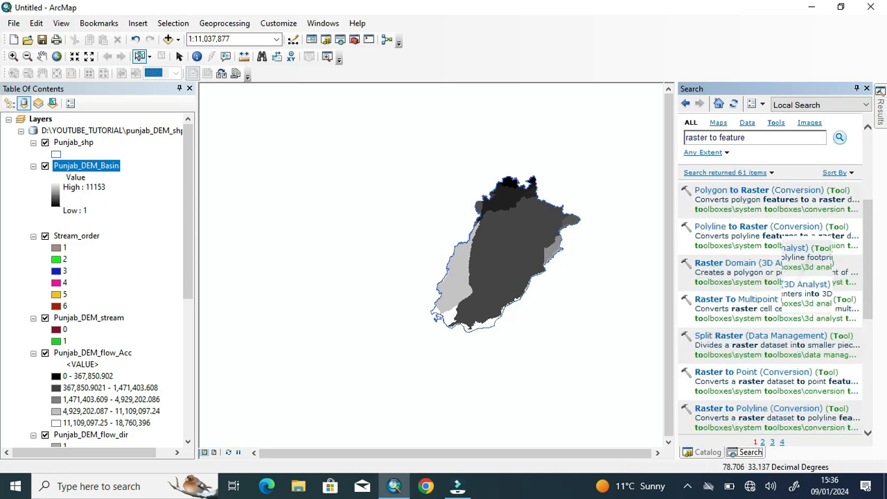
scroll(770, 305, down, 4)
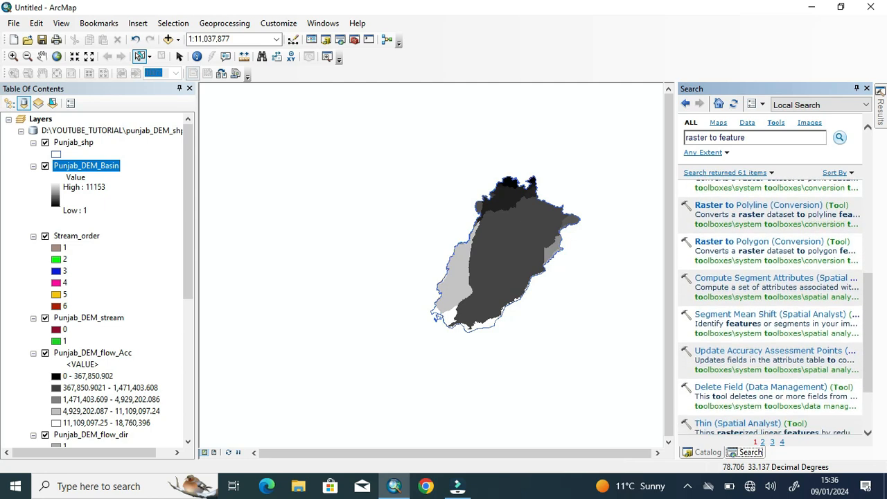
click(747, 239)
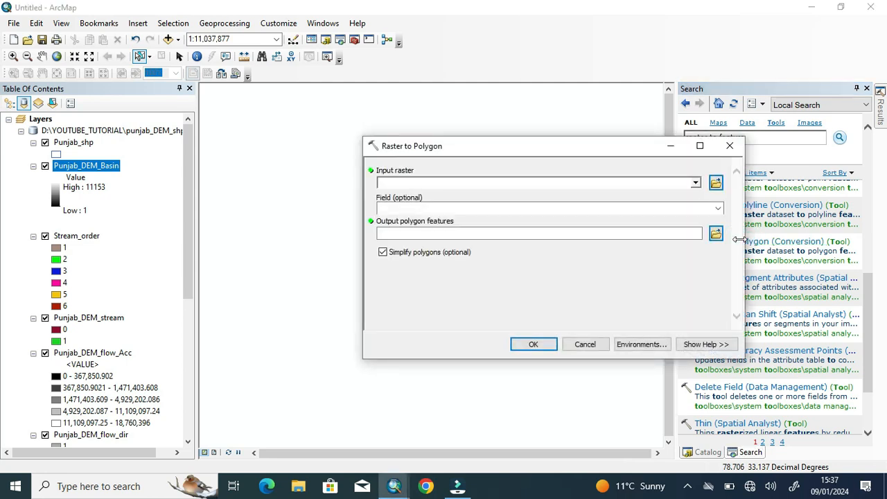
Run Raster to Polygon on Punjab_DEM_Basin, saving the output polygon features as Basin_Punjab in punjab_DEM_shp.gdb
click(695, 183)
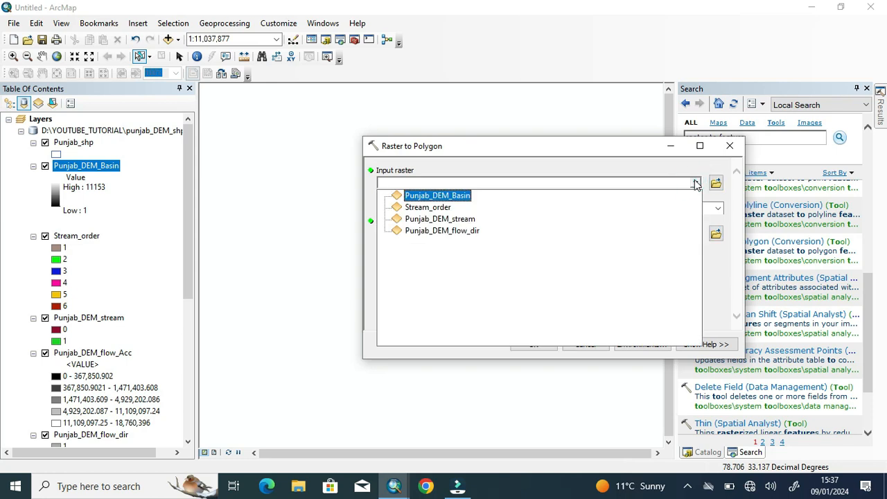
click(696, 182)
click(463, 187)
click(695, 182)
click(461, 194)
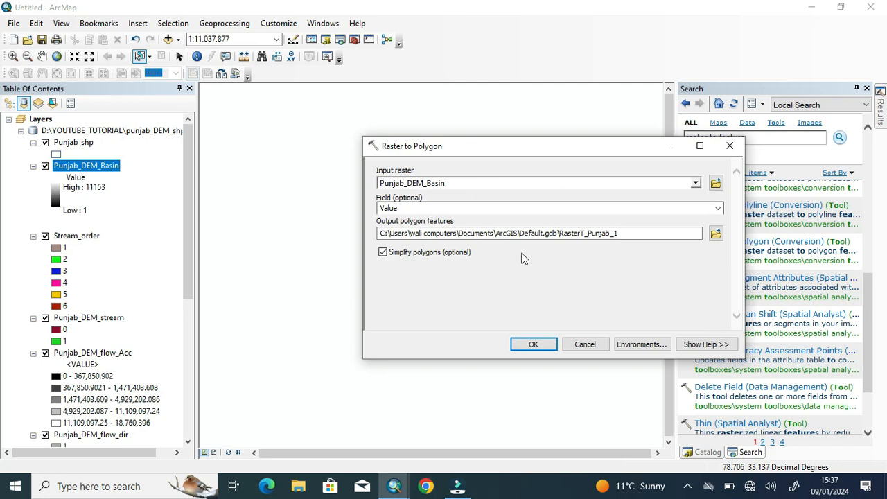
click(716, 235)
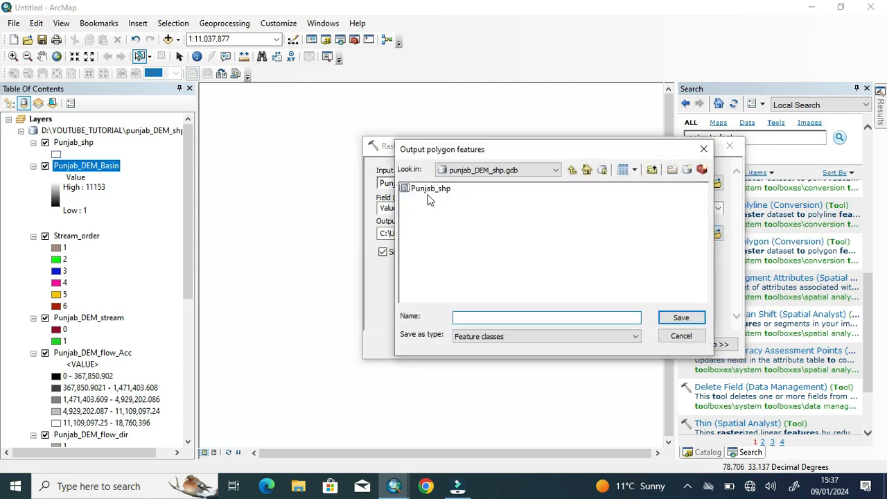
click(475, 318)
click(682, 317)
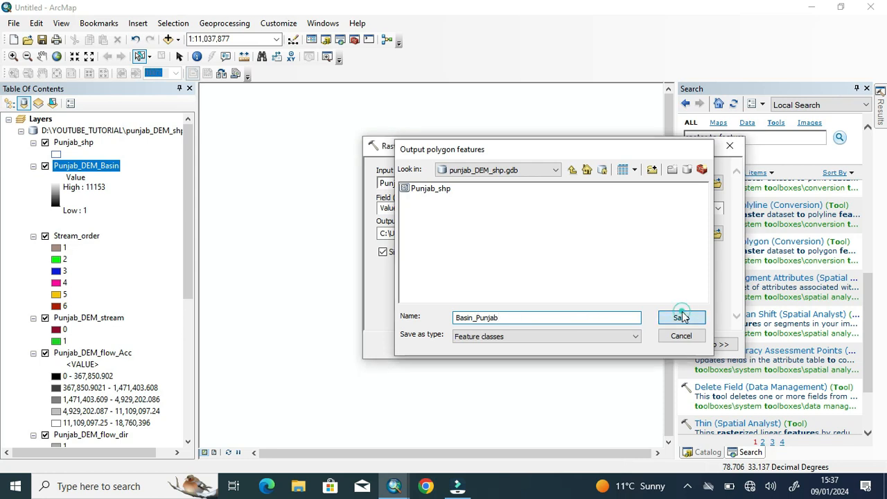
click(533, 344)
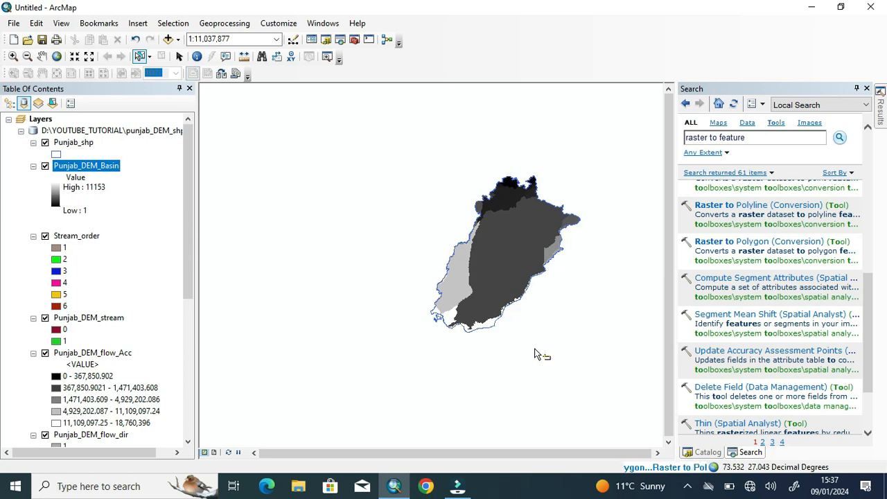
Search for "Stream to feature" and open the Stream to Feature (Spatial Analyst) tool
click(773, 141)
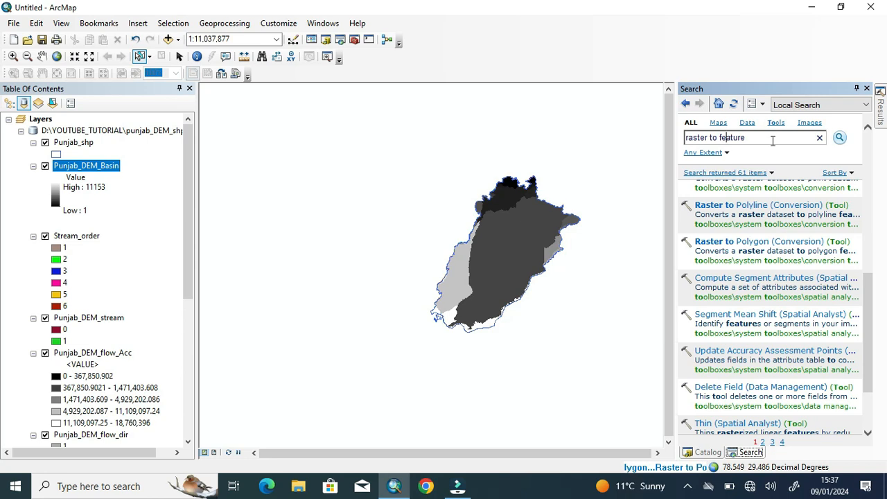
key(BackSpace)
key(BackSpace)
key(BackSpace)
key(BackSpace)
key(BackSpace)
key(BackSpace)
text(Stream)
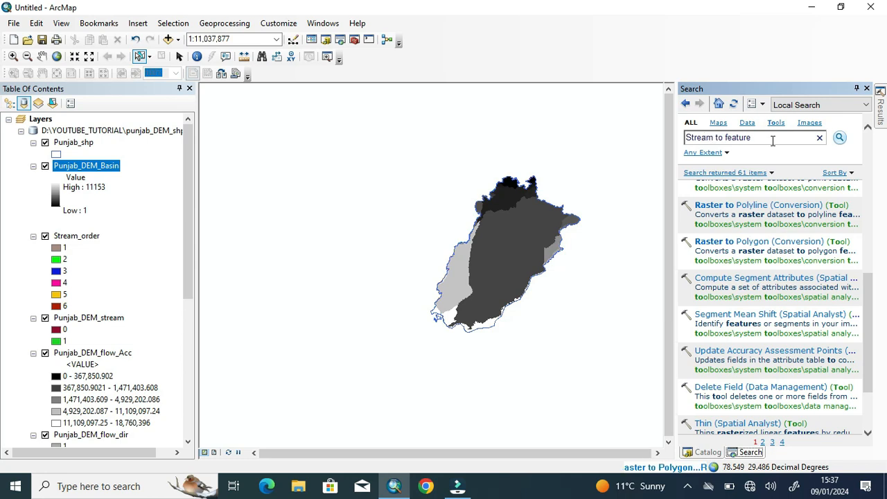
key(Return)
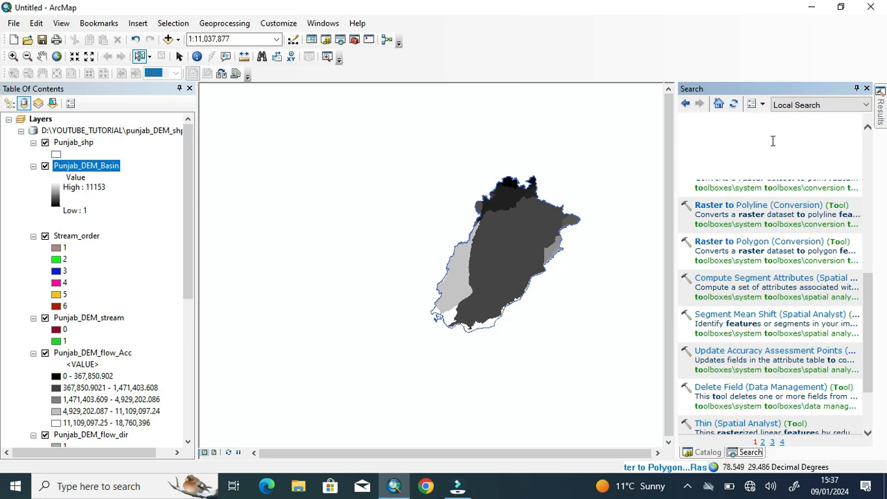
click(739, 185)
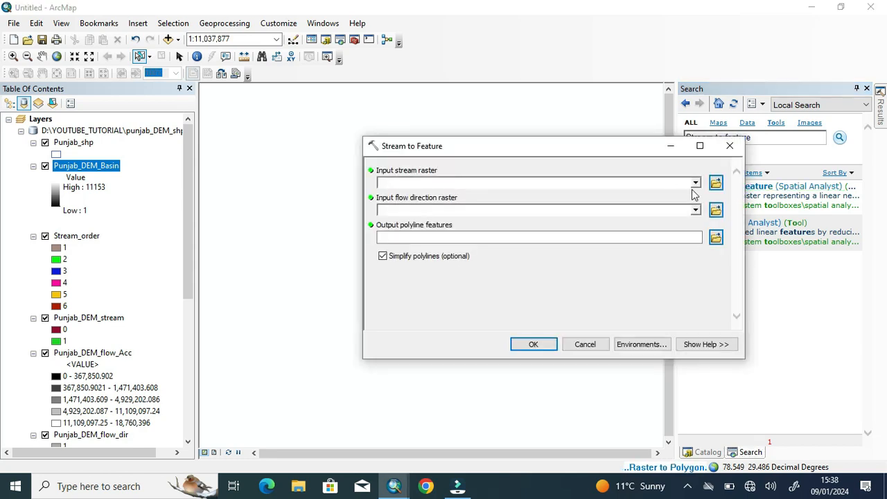
Set Stream_order as the input stream raster and Punjab_DEM_flow_dir as the input flow direction raster
click(696, 182)
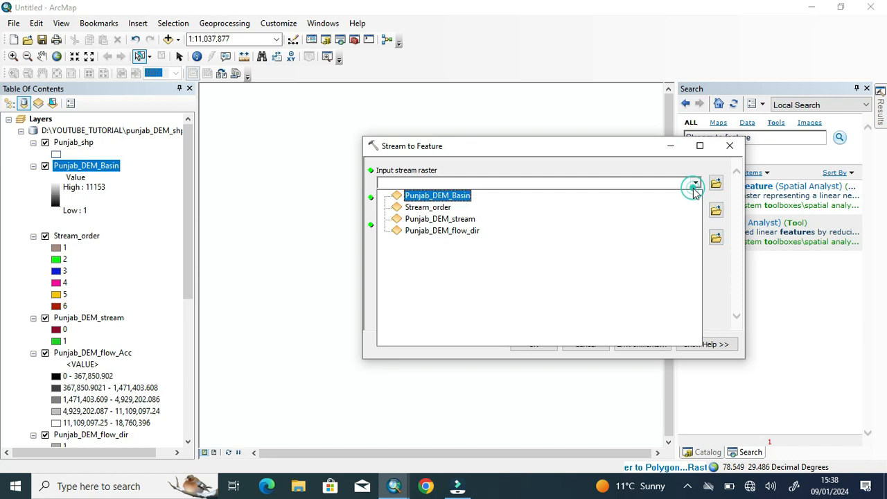
click(438, 208)
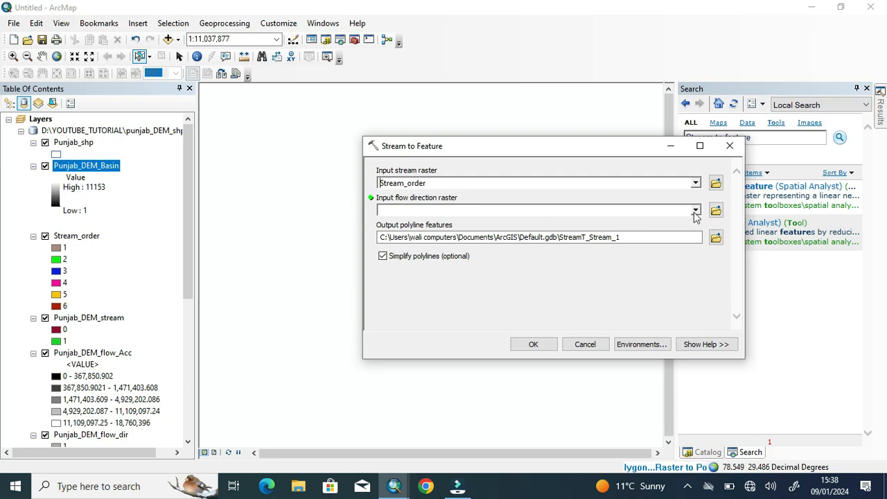
click(696, 212)
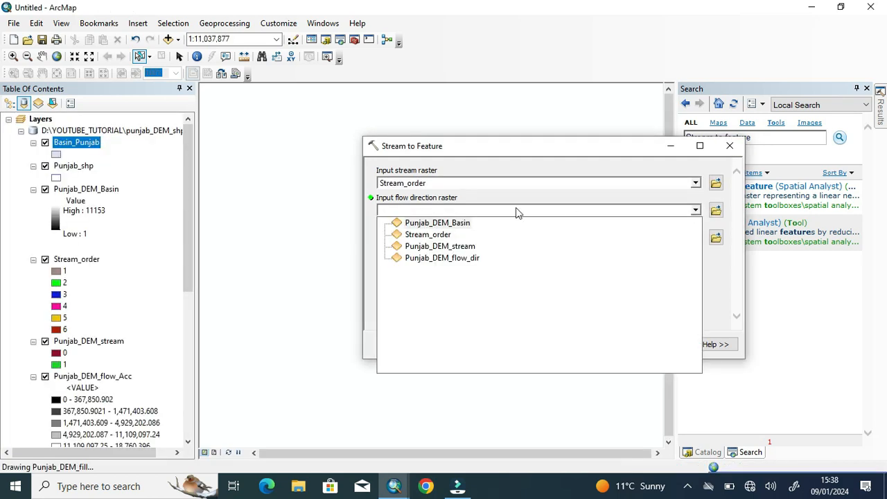
click(466, 259)
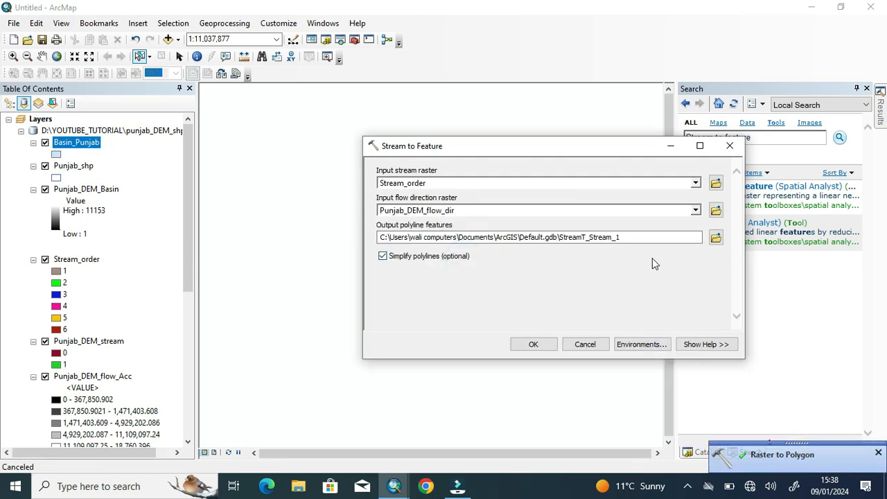
Name the output polyline features Stream_order_Punjab in punjab_DEM_shp.gdb and run Stream to Feature
click(720, 239)
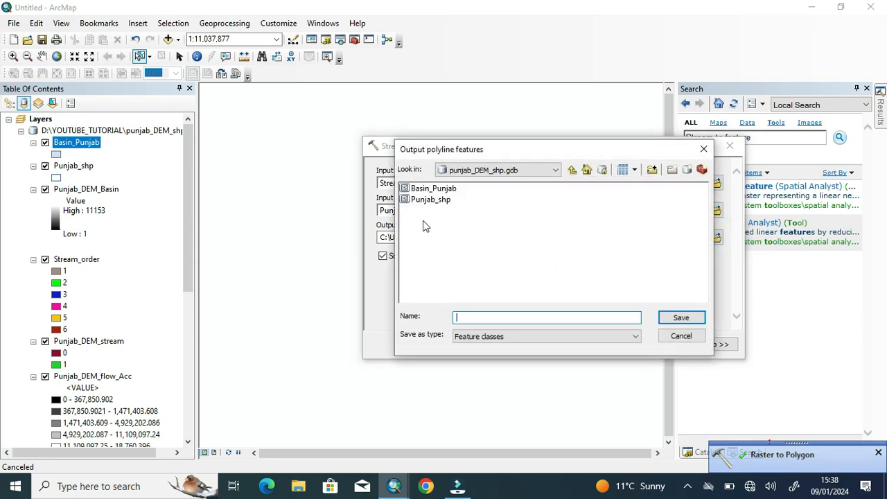
click(431, 190)
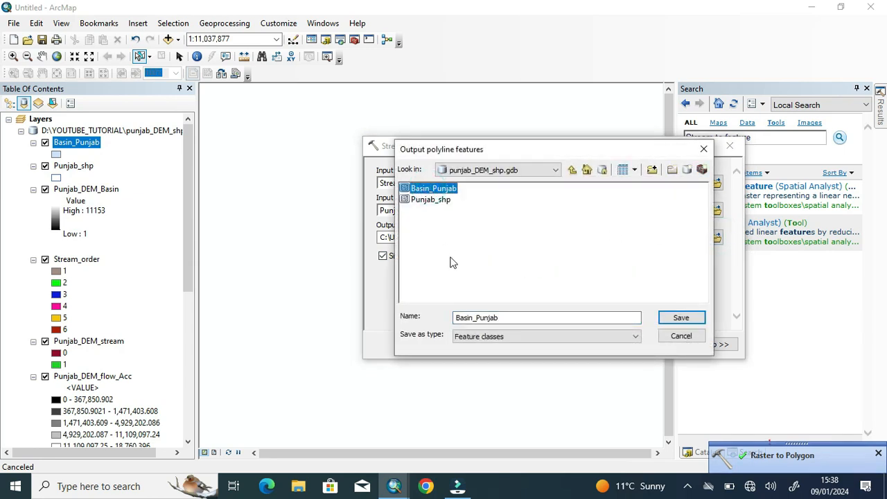
click(475, 317)
key(BackSpace)
key(BackSpace)
key(BackSpace)
key(BackSpace)
key(BackSpace)
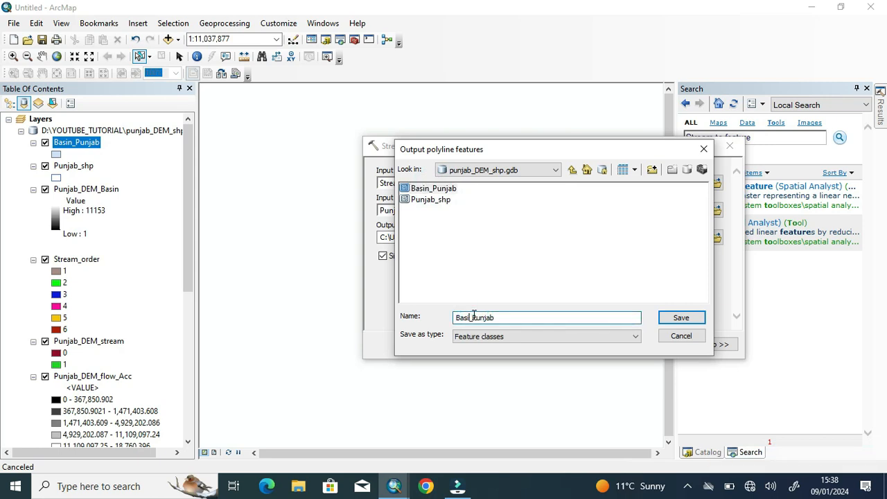
text(Stream_order)
click(674, 317)
click(543, 340)
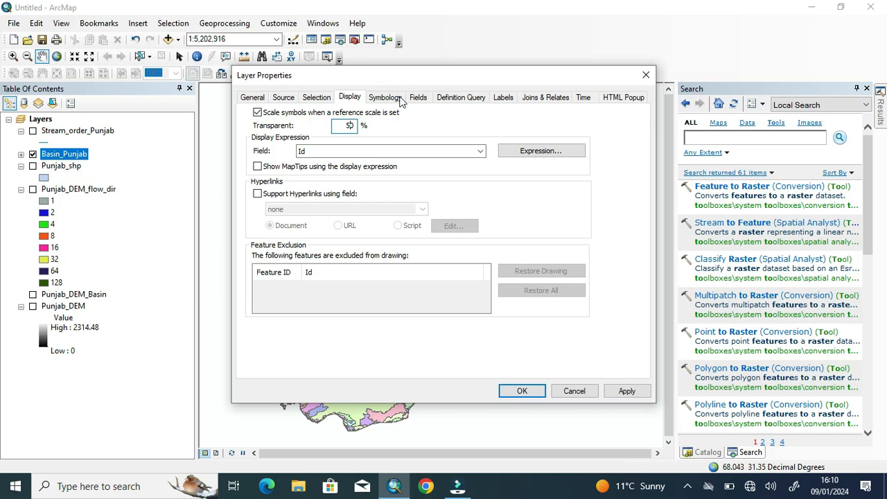
Check the symbology of the Basin_Punjab layer and accept its properties with 50% transparency
click(401, 99)
click(522, 391)
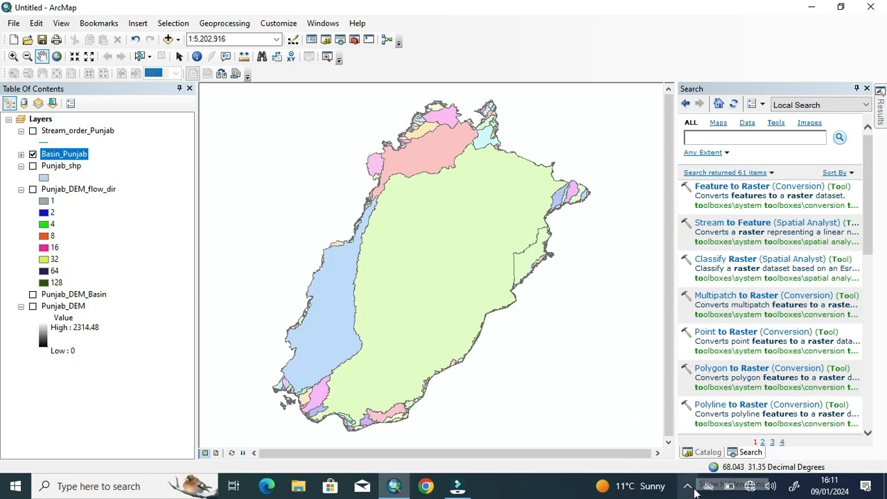
click(694, 490)
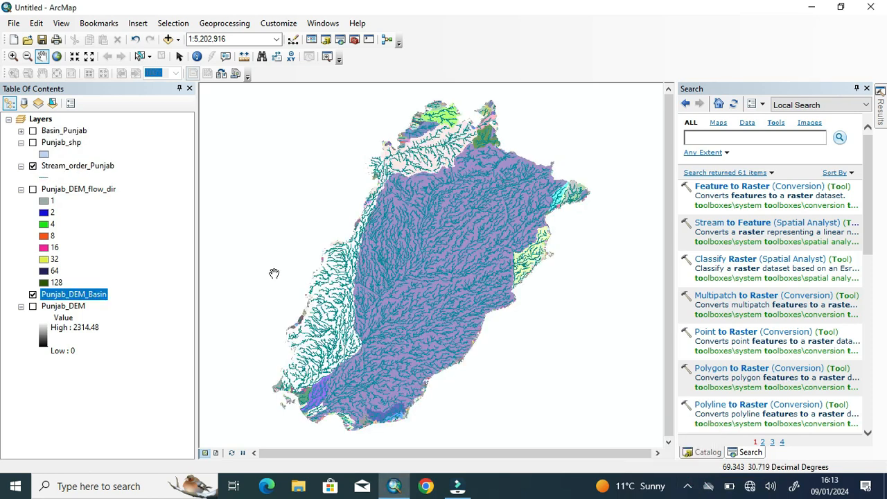
click(688, 486)
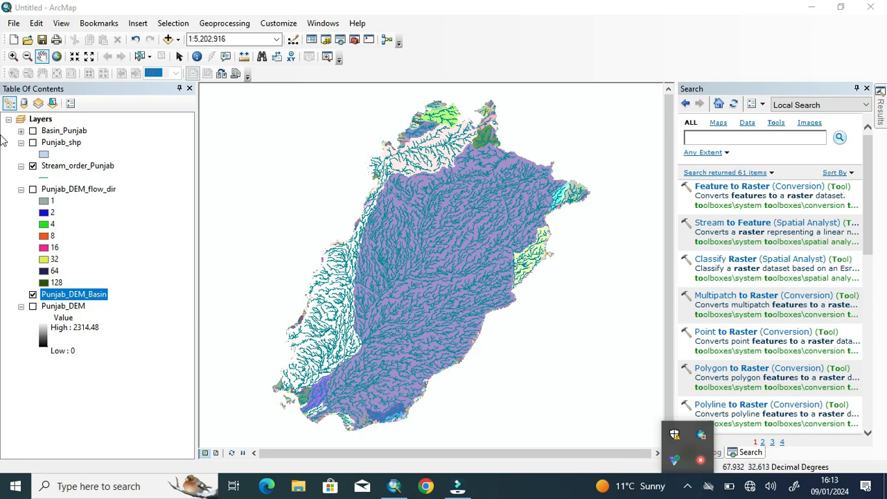
Expand the Basin_Punjab legend, examine its gridcode classes and collapse the legend again
click(20, 135)
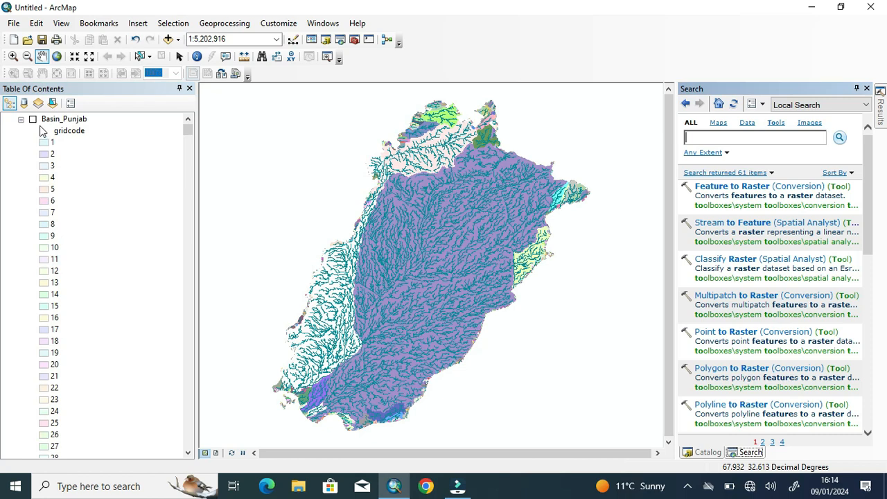
scroll(74, 250, down, 1)
scroll(74, 249, down, 20)
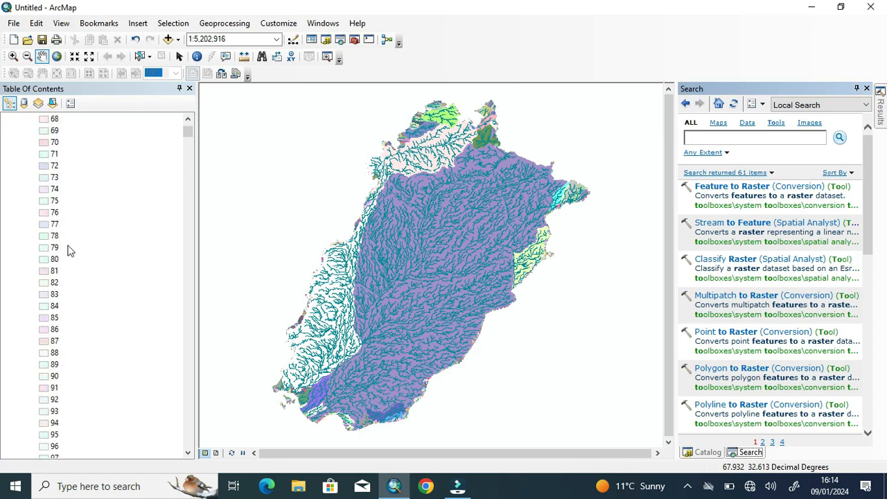
scroll(70, 251, up, 20)
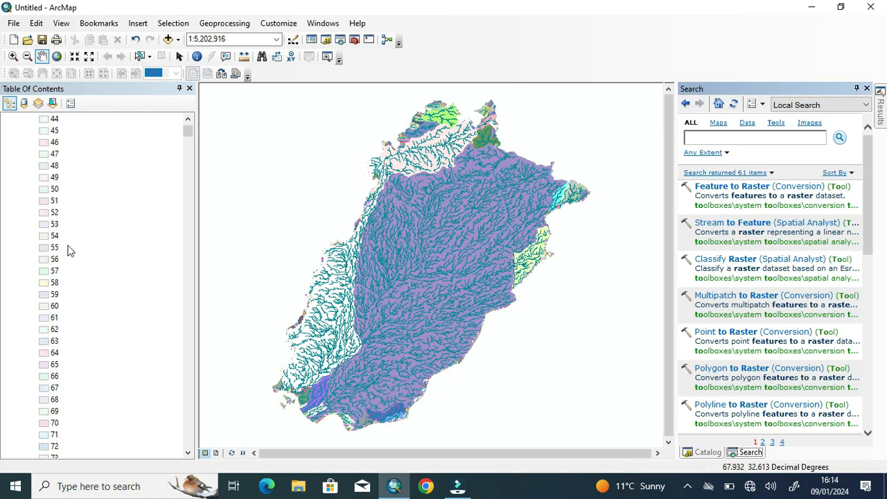
scroll(70, 251, up, 7)
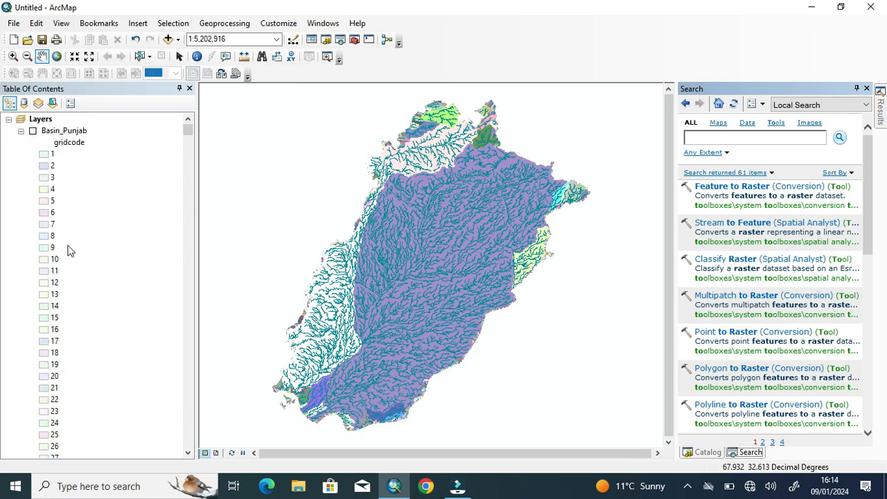
click(21, 131)
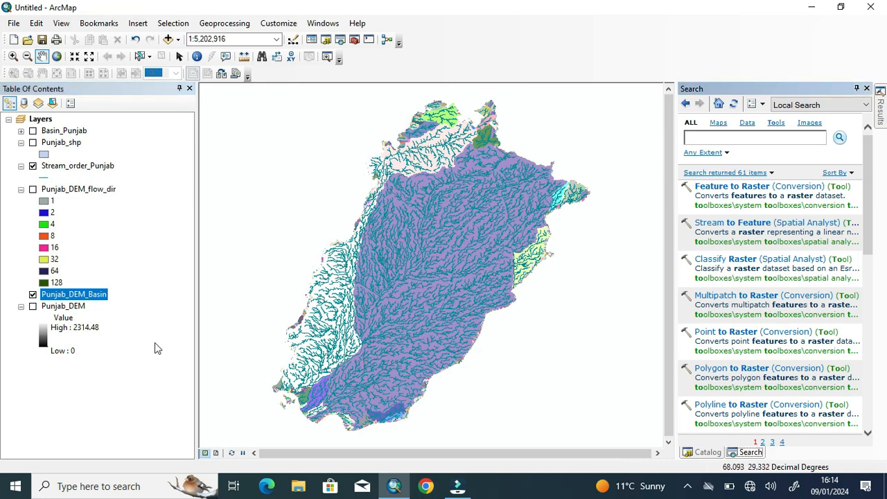
Symbolize Punjab_DEM_Basin as Classified with five classes and the multicolour ramp running from pale pink through blue, green and yellow to dark red
double_click(90, 296)
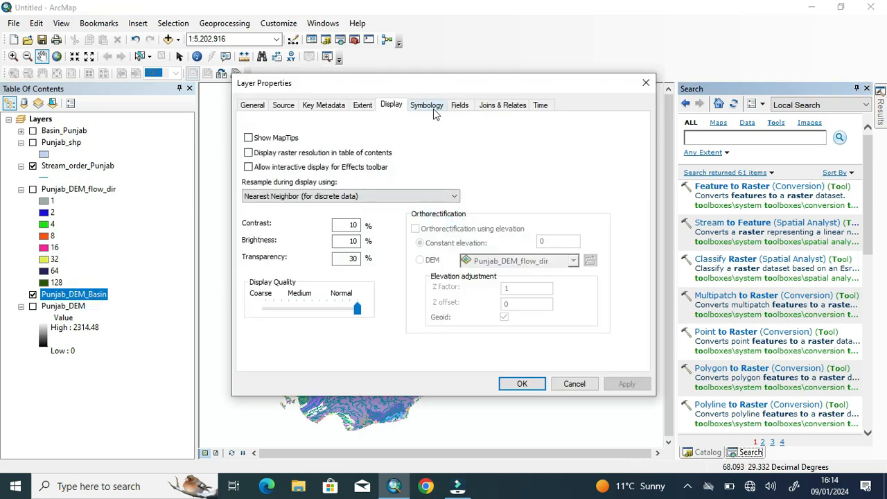
click(430, 105)
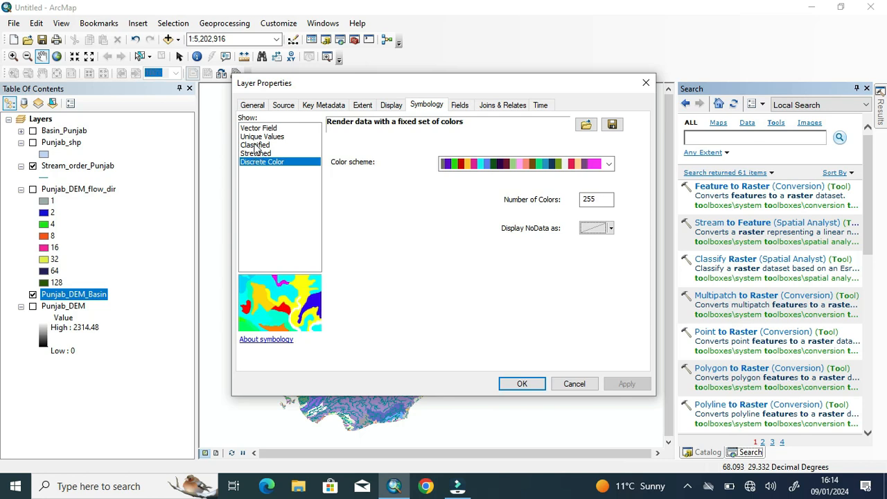
click(256, 145)
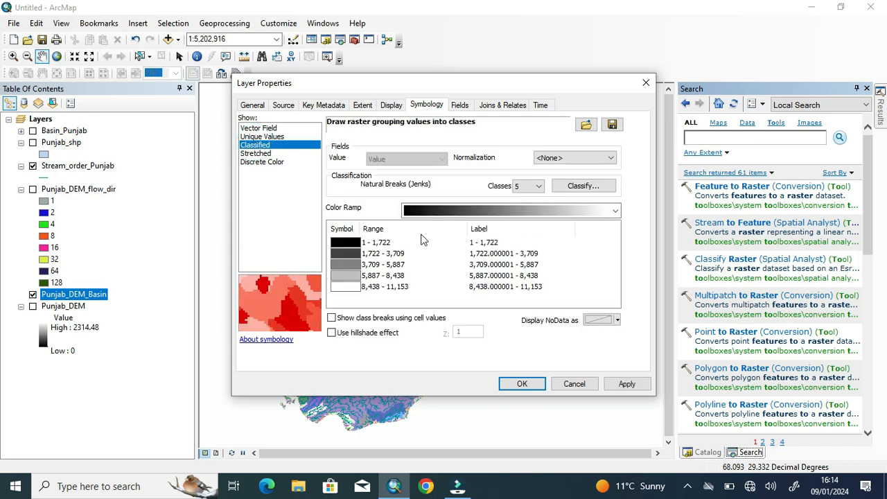
click(493, 211)
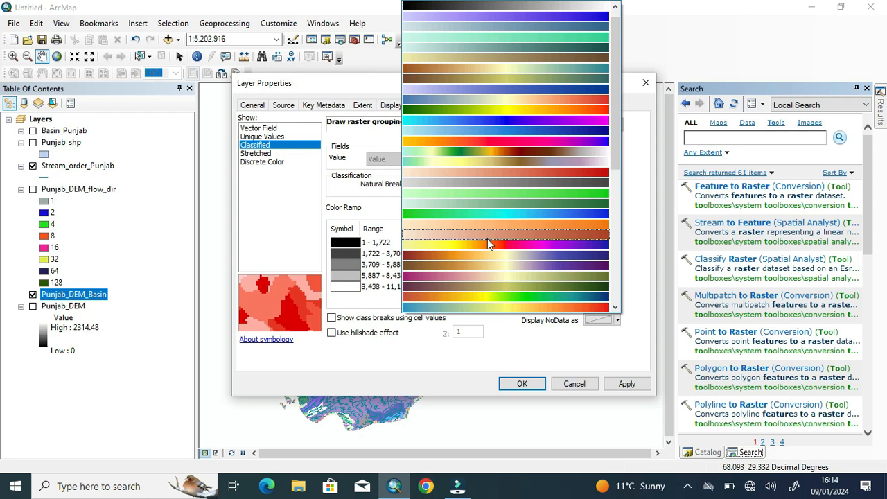
scroll(481, 235, down, 1)
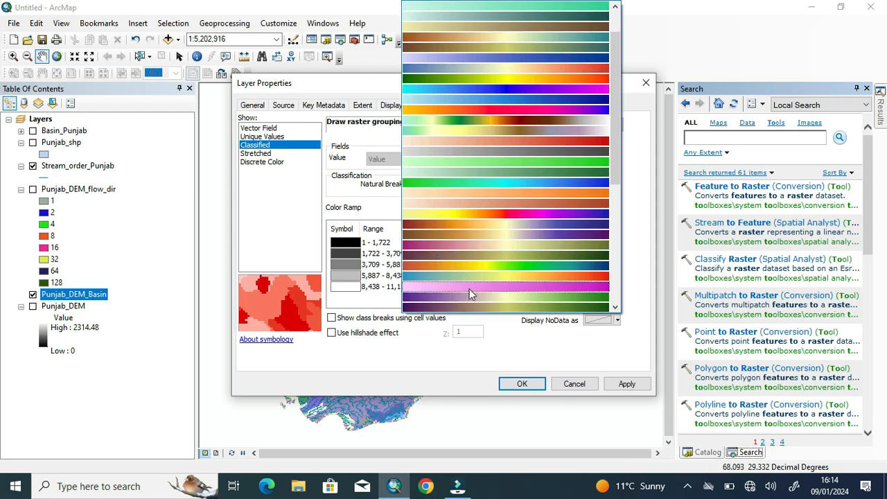
scroll(463, 286, down, 4)
scroll(472, 294, down, 3)
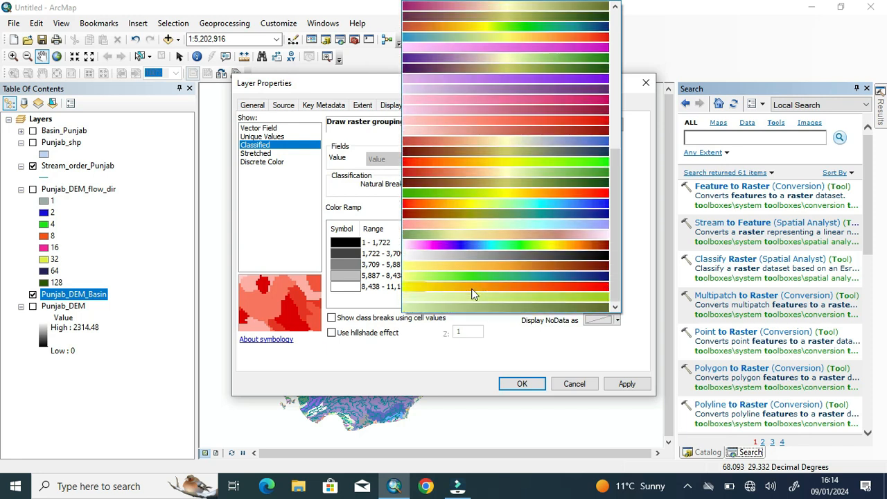
click(445, 251)
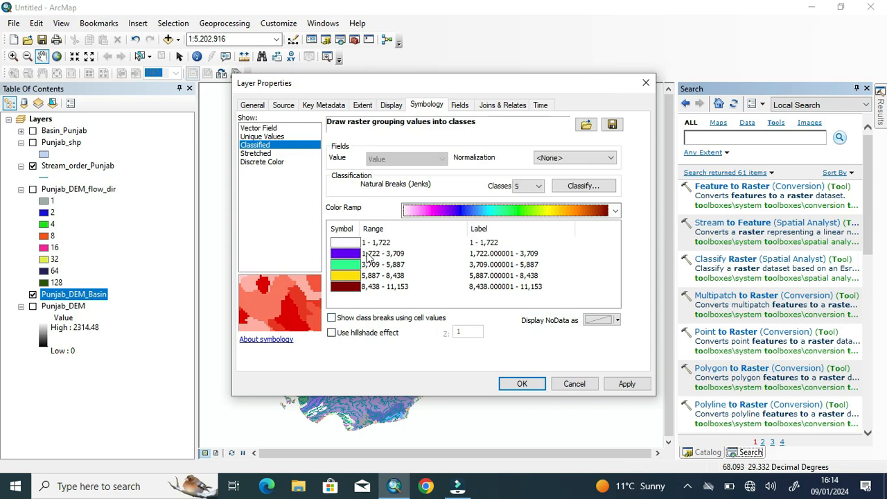
Recolour the 8,438 - 11,153 class red and the 1 - 1,722 class light gray, and accept the basin raster's symbology
click(346, 287)
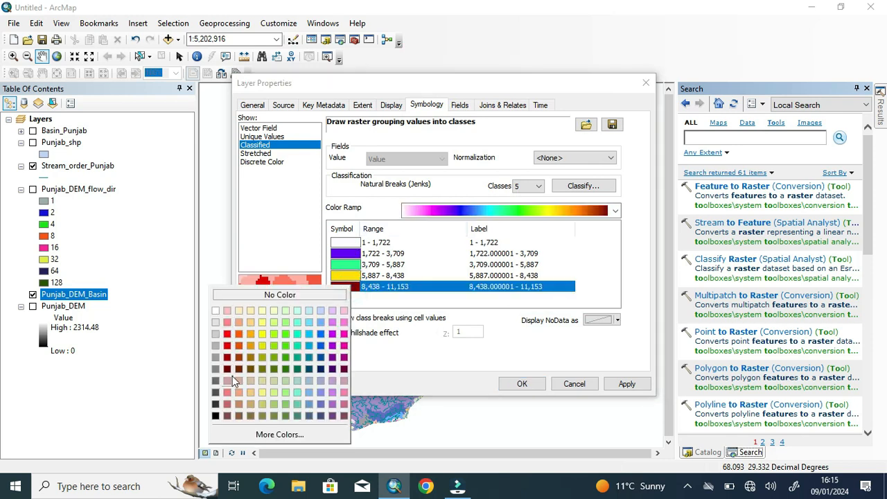
click(227, 334)
click(349, 243)
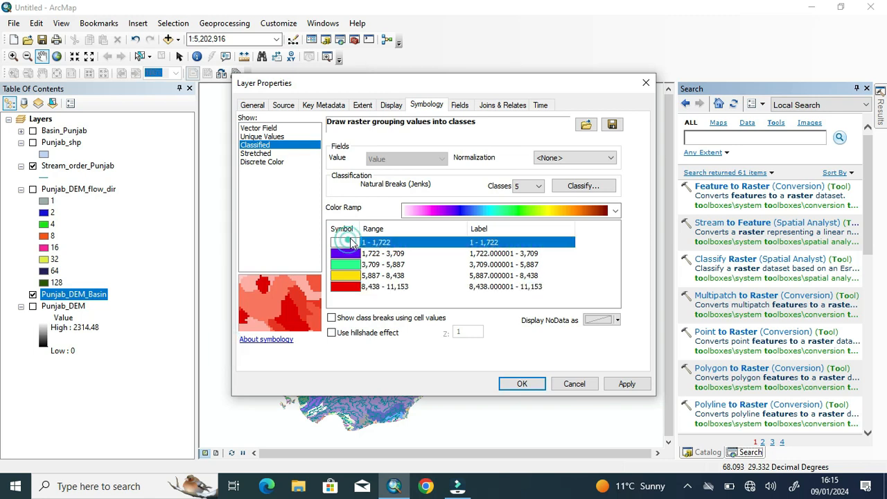
click(349, 244)
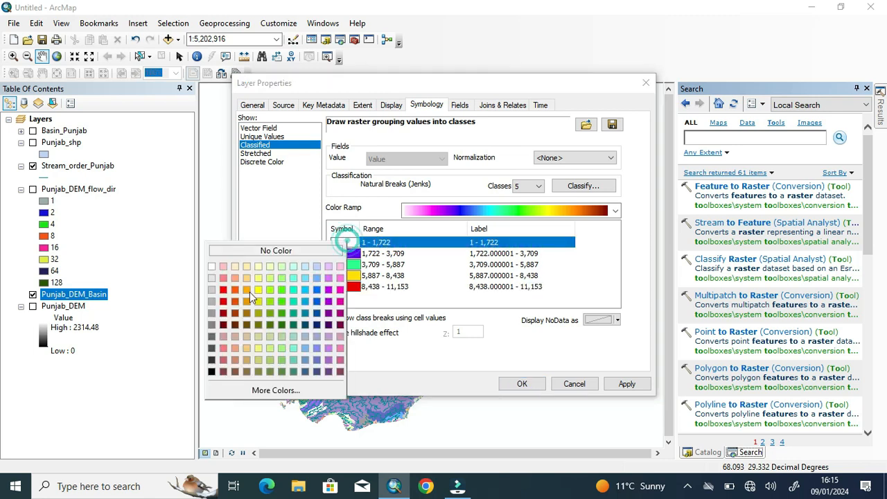
click(210, 290)
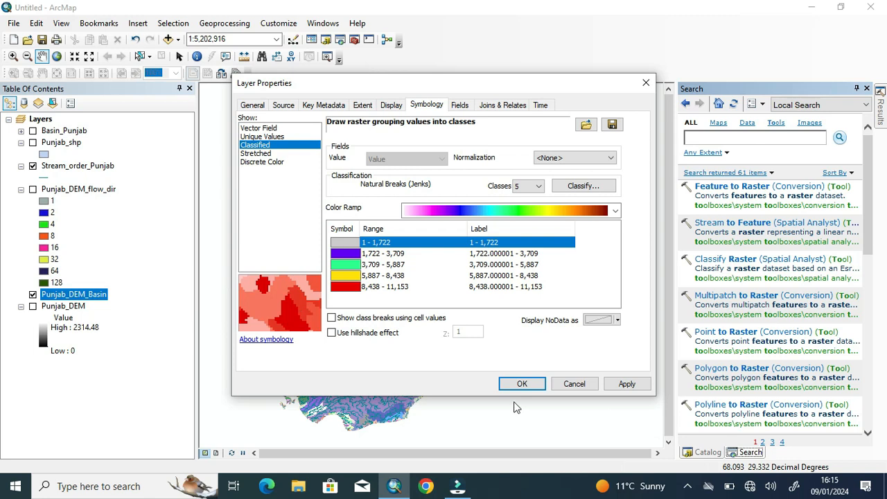
click(523, 383)
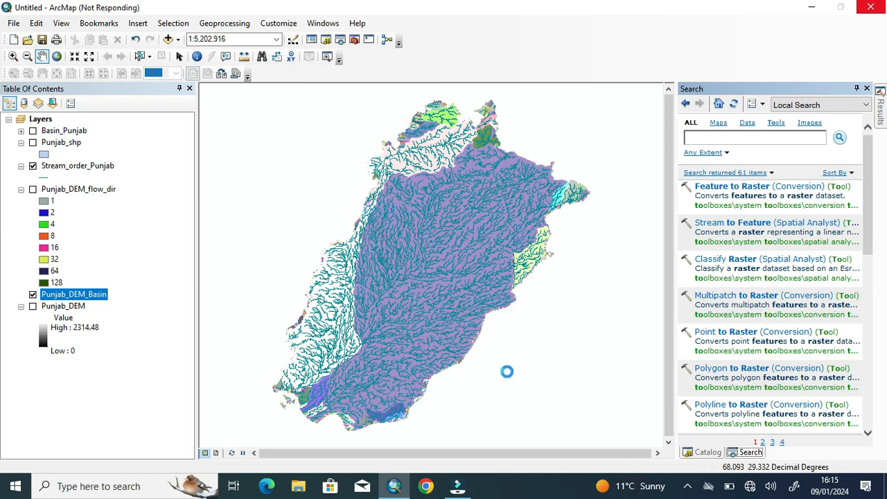
click(687, 486)
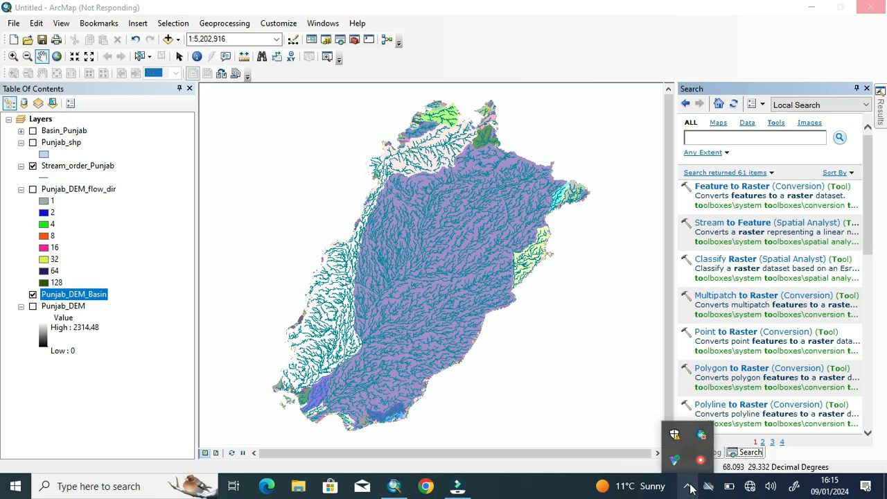
click(610, 417)
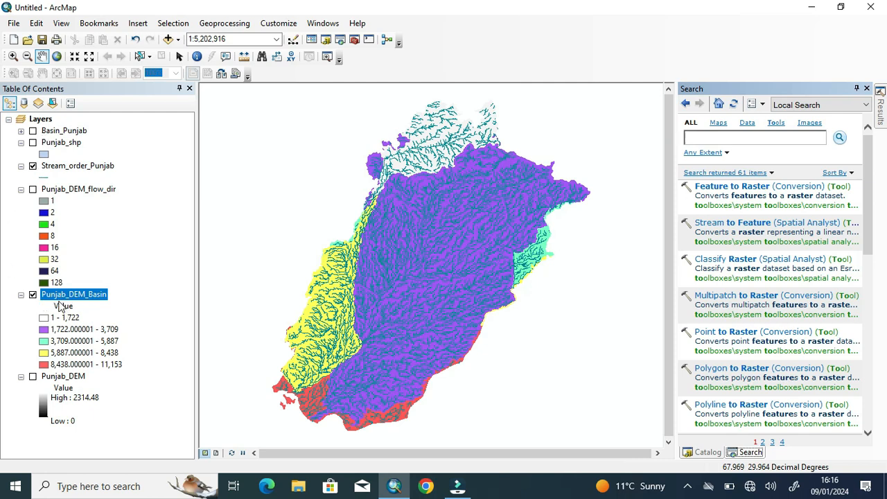
Move Punjab_DEM_Basin above Stream_order_Punjab and set the blue component of its 8,438 - 11,153 class colour to 26
drag(58, 296, 49, 153)
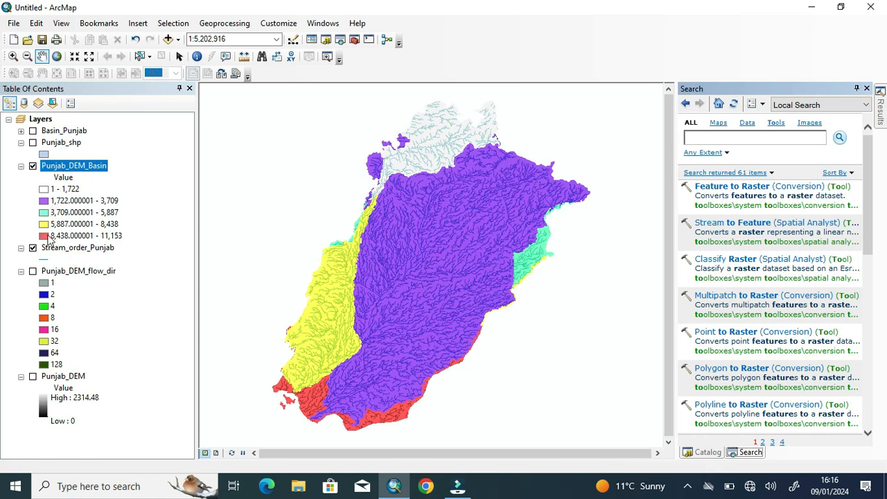
click(43, 235)
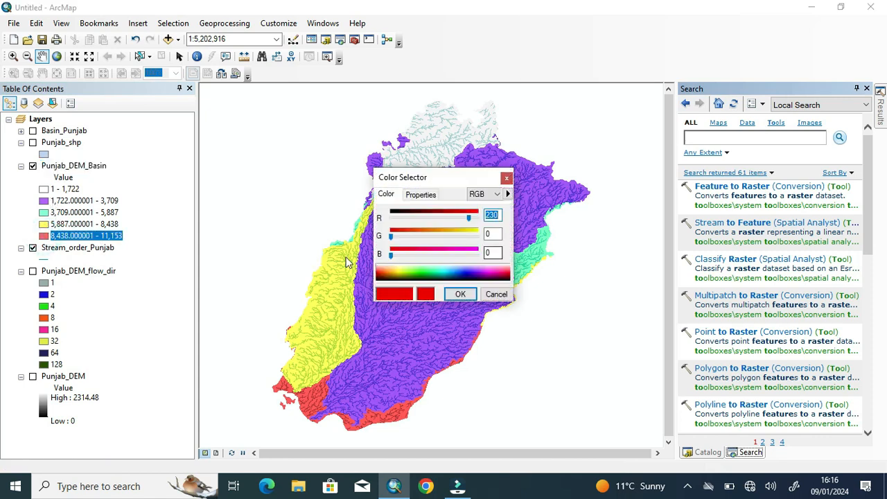
click(401, 255)
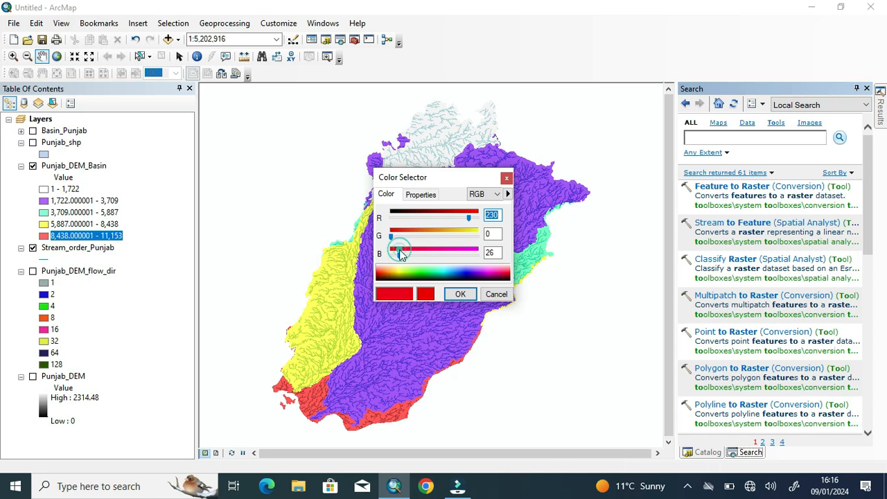
click(460, 295)
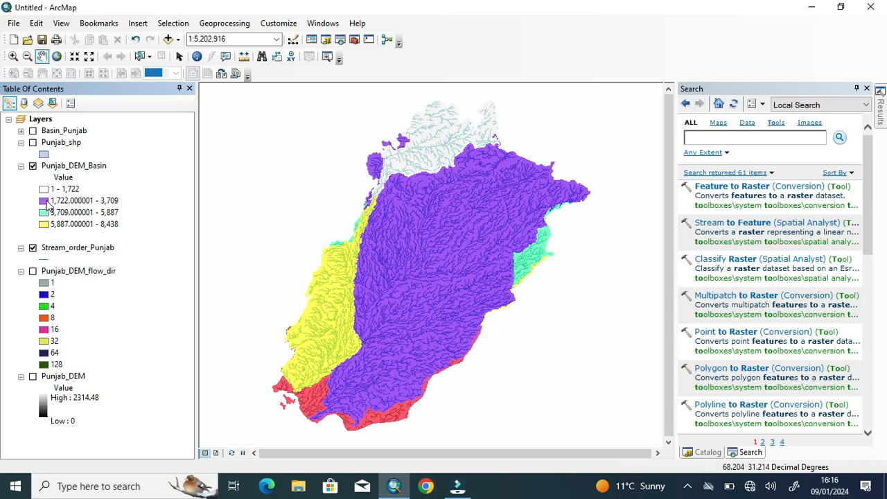
double_click(45, 201)
drag(444, 235, 463, 235)
click(447, 253)
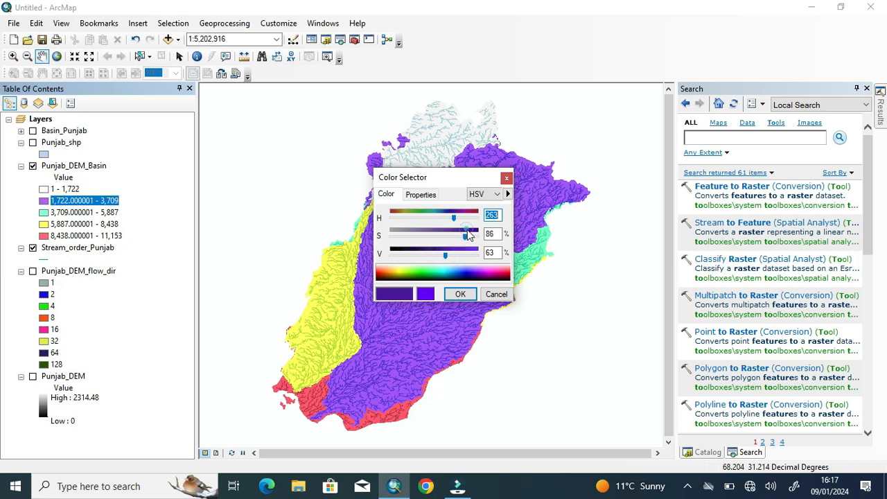
click(506, 177)
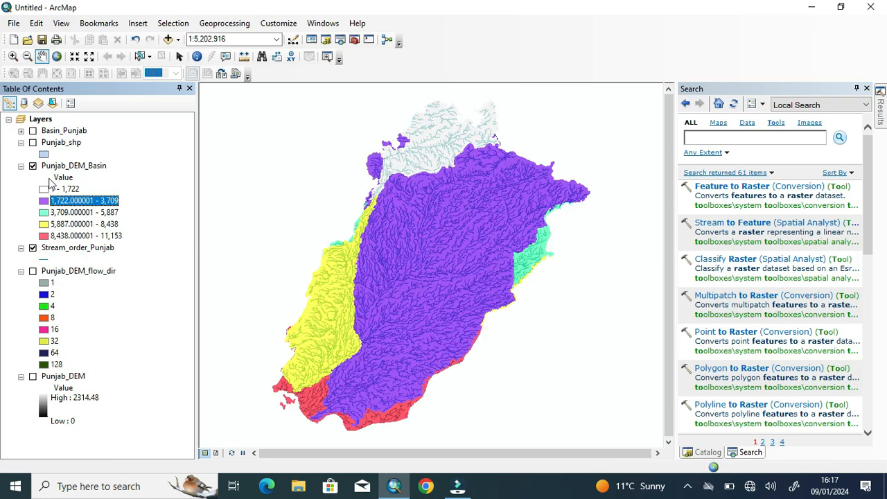
Recolour the basin raster's 1,722 - 3,709 class light blue and its 1 - 1,722 class a darker gray, and accept the properties
click(53, 166)
double_click(96, 179)
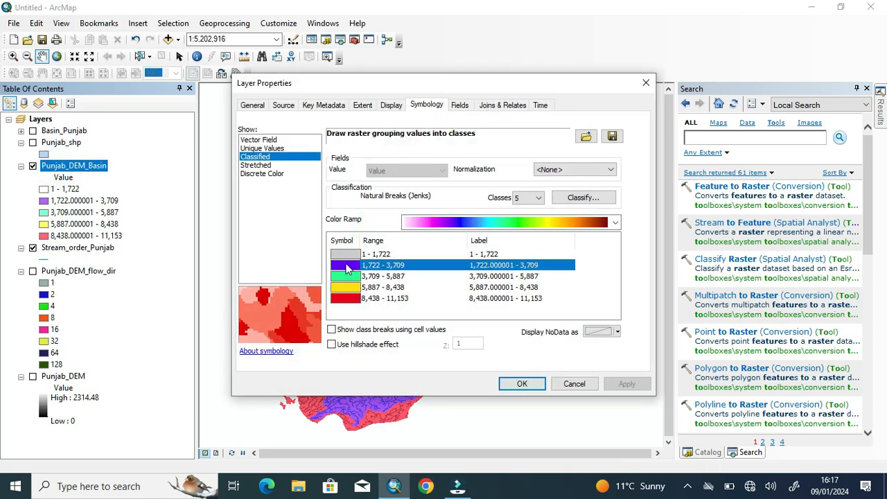
click(345, 266)
click(295, 298)
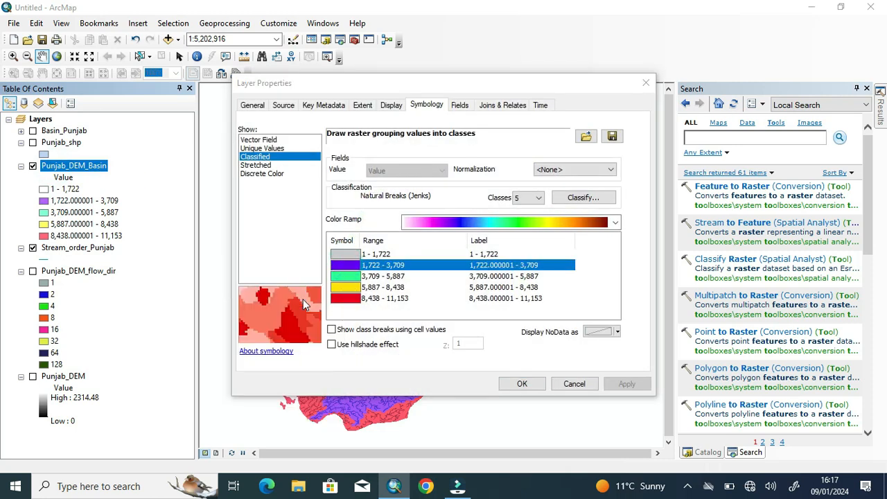
click(345, 255)
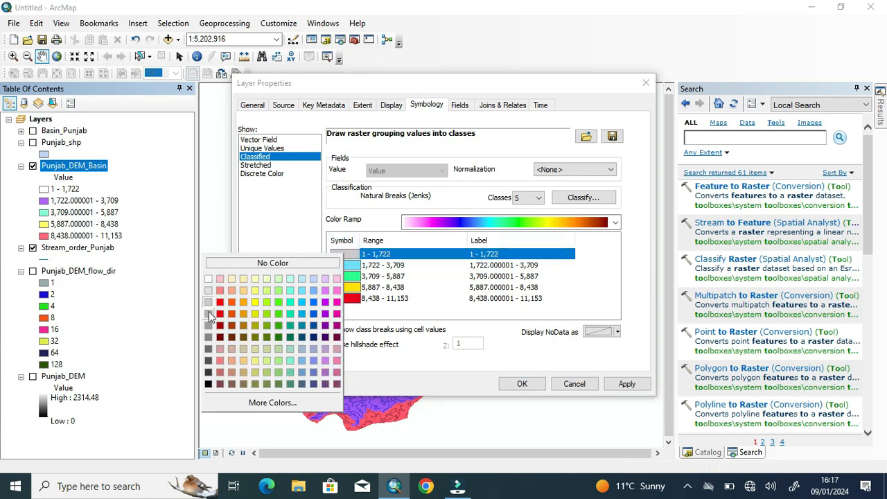
click(209, 314)
click(522, 383)
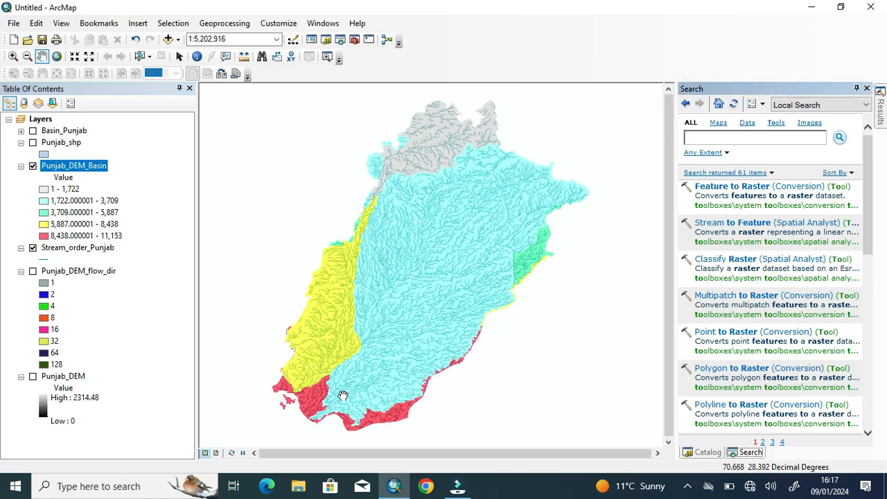
drag(343, 396, 380, 330)
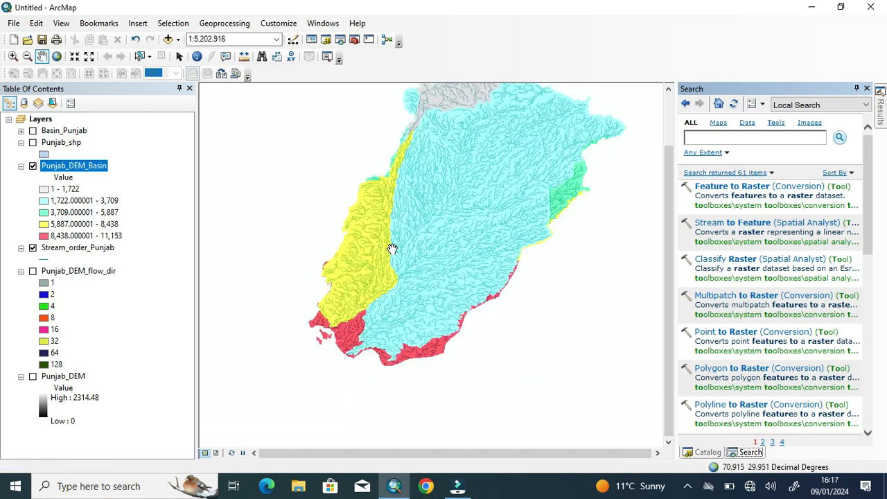
drag(394, 243, 340, 316)
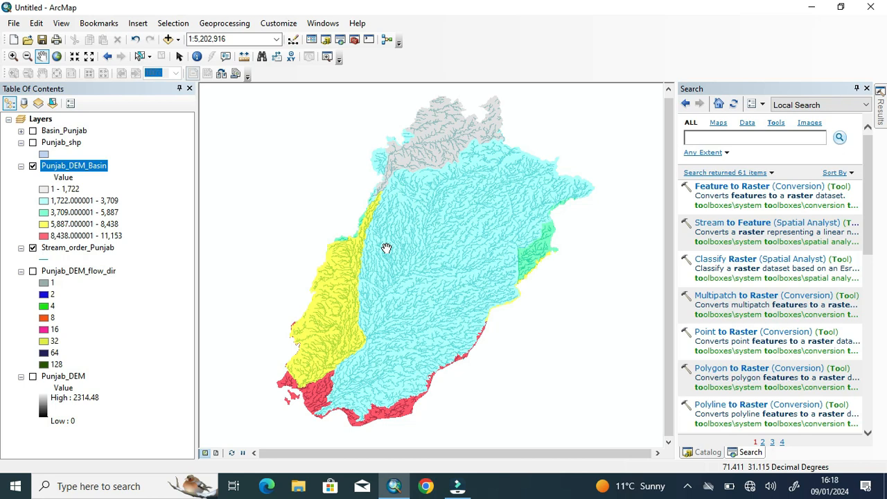
Symbolize Stream_order_Punjab by unique values of the grid_code field and add all its values
right_click(68, 250)
click(104, 269)
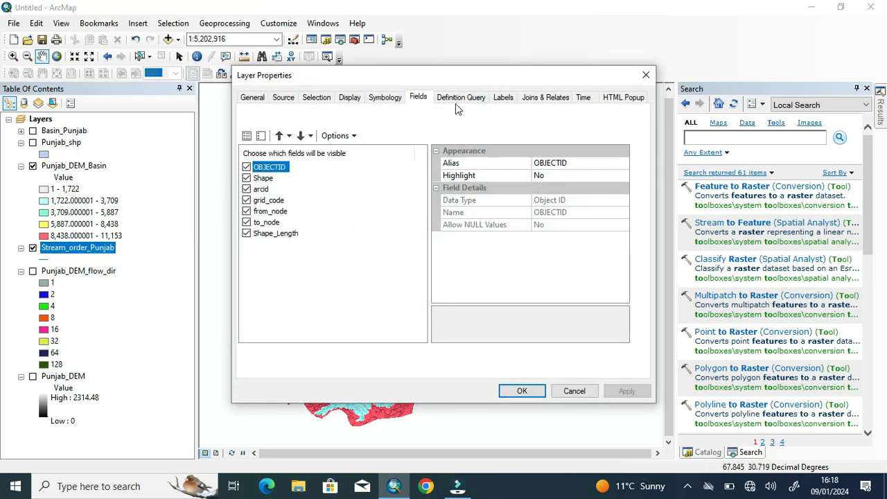
click(383, 99)
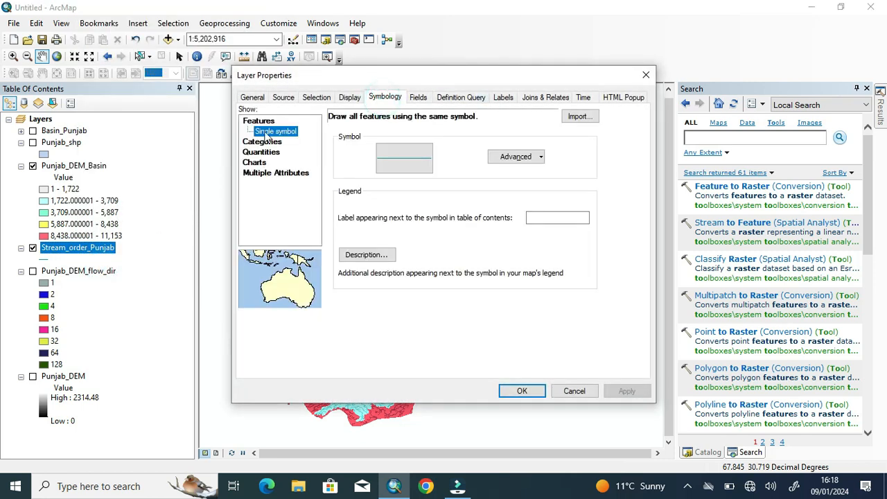
click(267, 142)
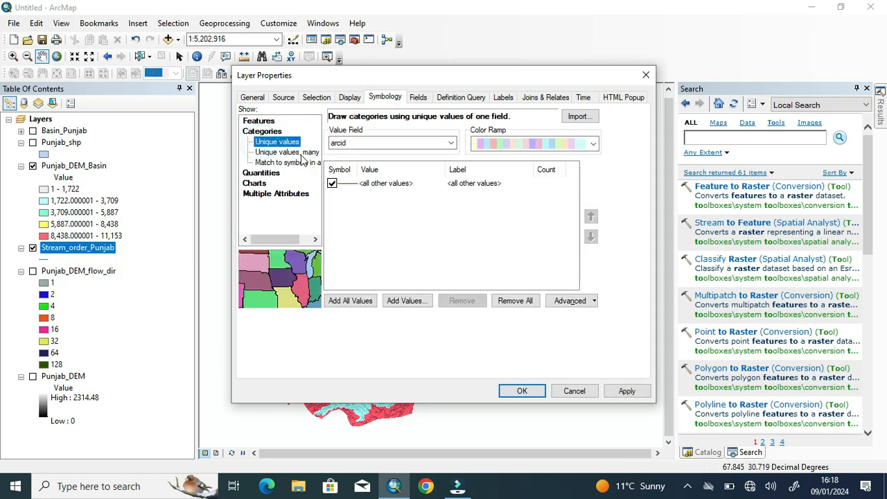
click(382, 143)
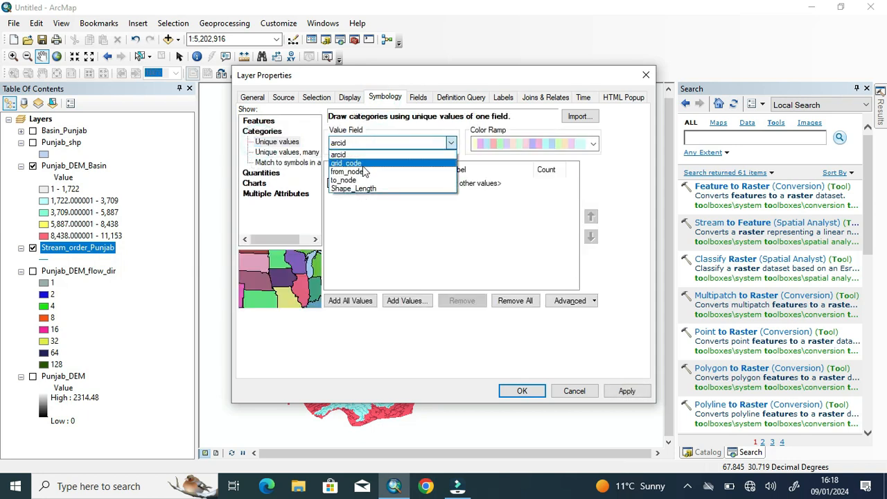
click(361, 165)
click(355, 301)
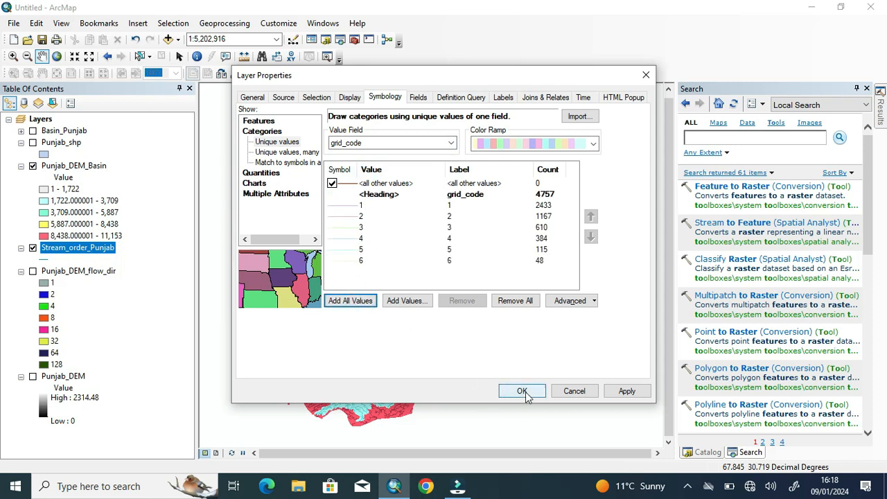
Set the line colour of grid_code value 1 to light blue
click(348, 210)
double_click(348, 215)
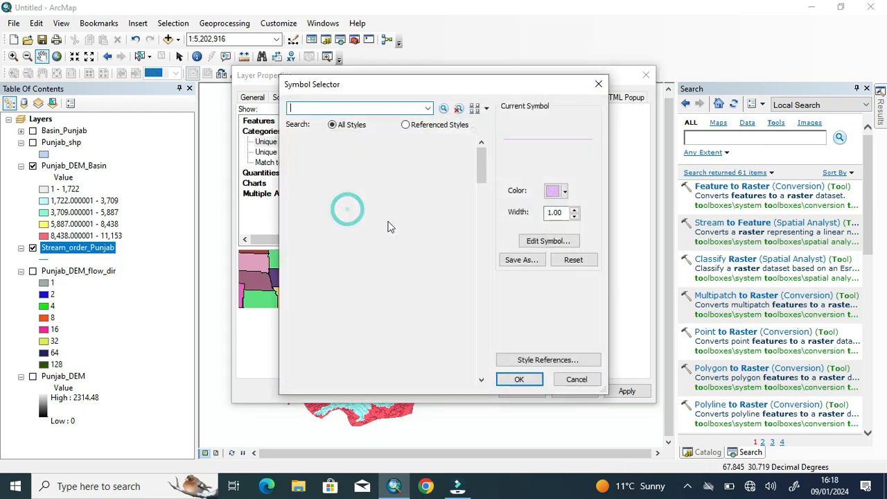
click(560, 191)
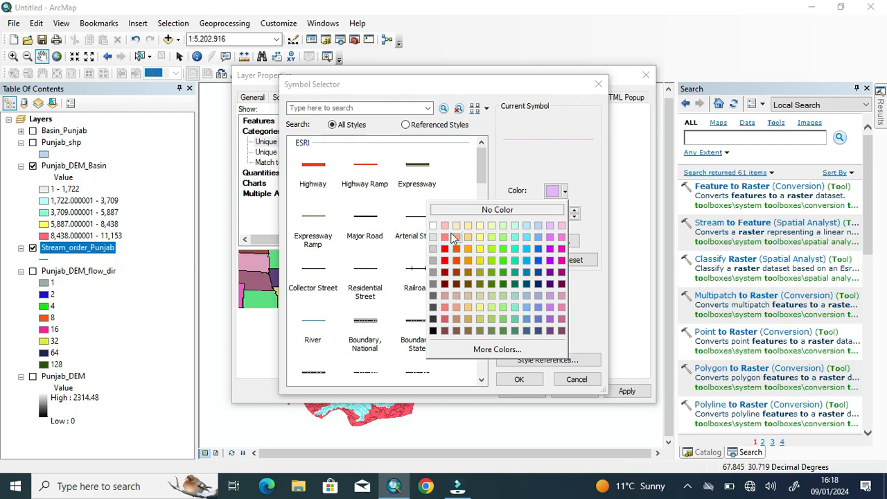
click(539, 237)
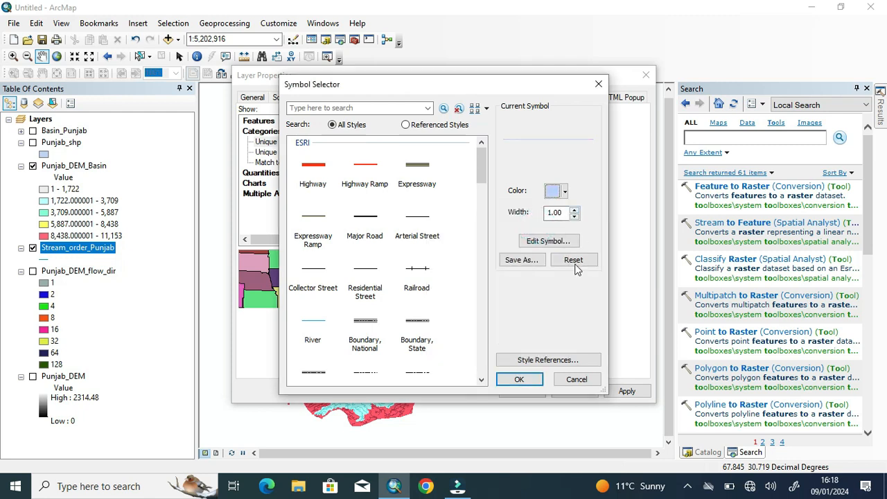
click(520, 379)
Set the line symbol of grid_code value 2 to a bright sky blue with width 2
click(354, 217)
double_click(355, 221)
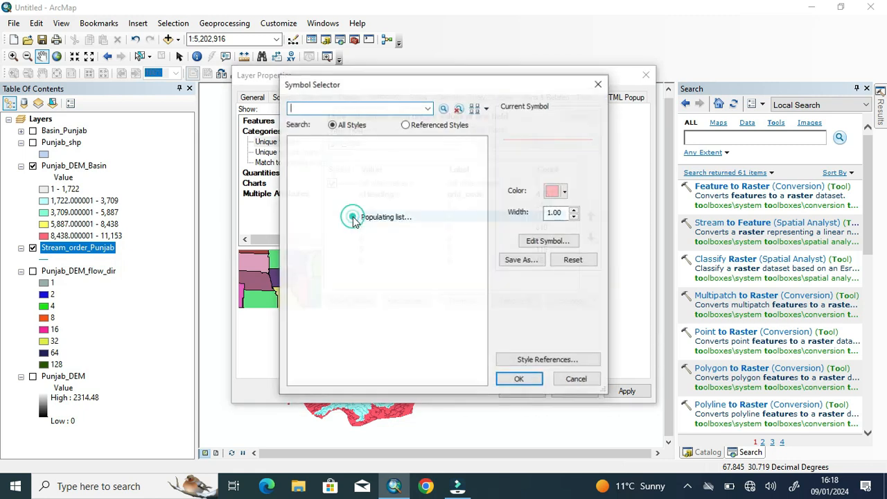
click(576, 209)
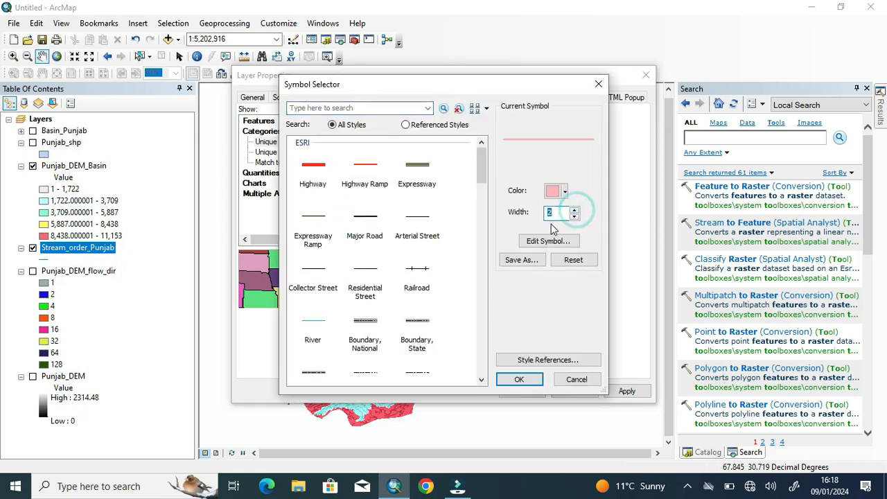
click(554, 191)
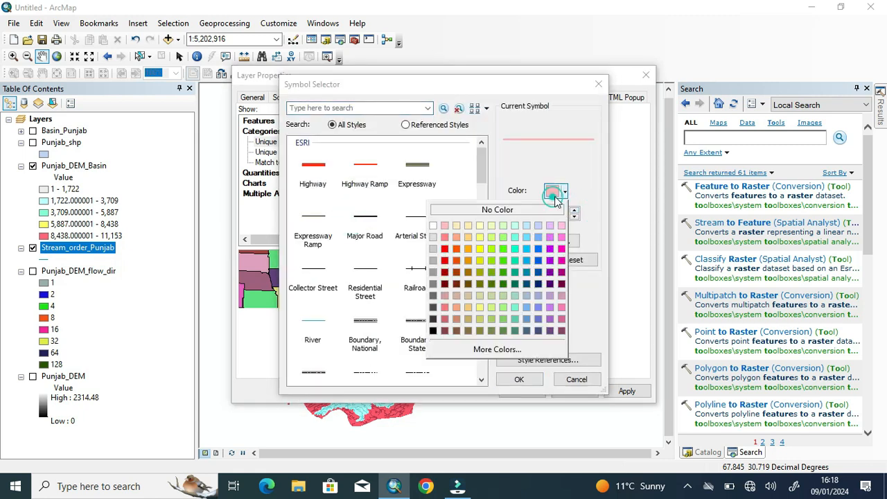
click(527, 247)
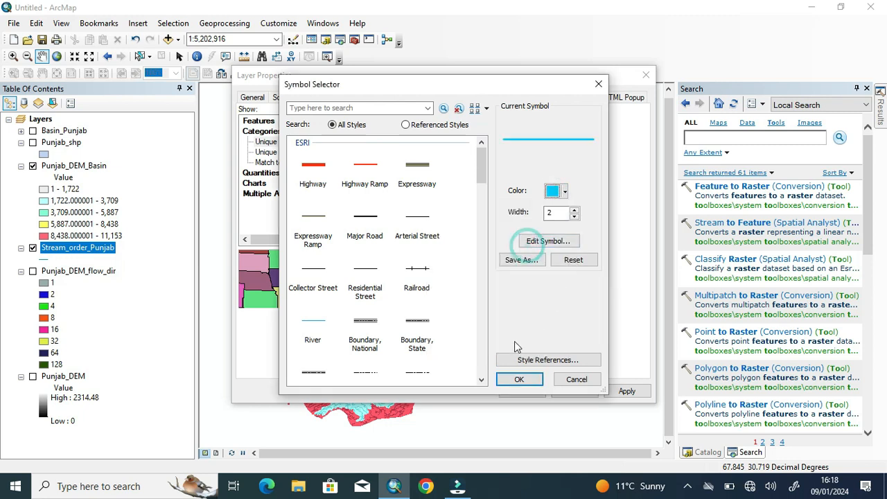
click(519, 379)
Set the line symbol of grid_code value 3 to the same bright sky blue with width 3
double_click(342, 228)
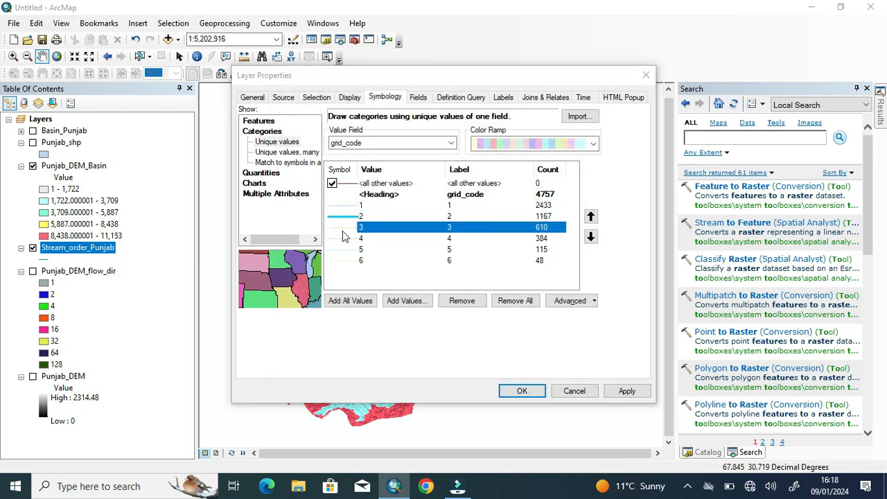
click(549, 212)
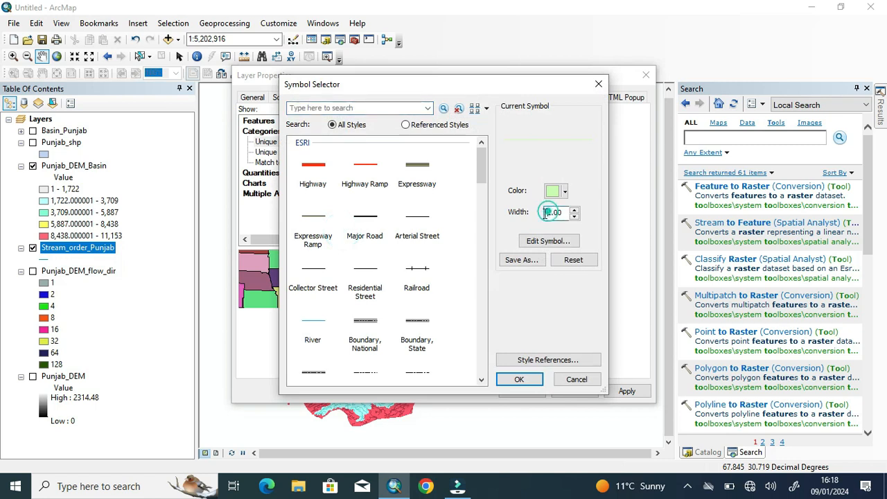
click(549, 213)
drag(552, 213, 546, 217)
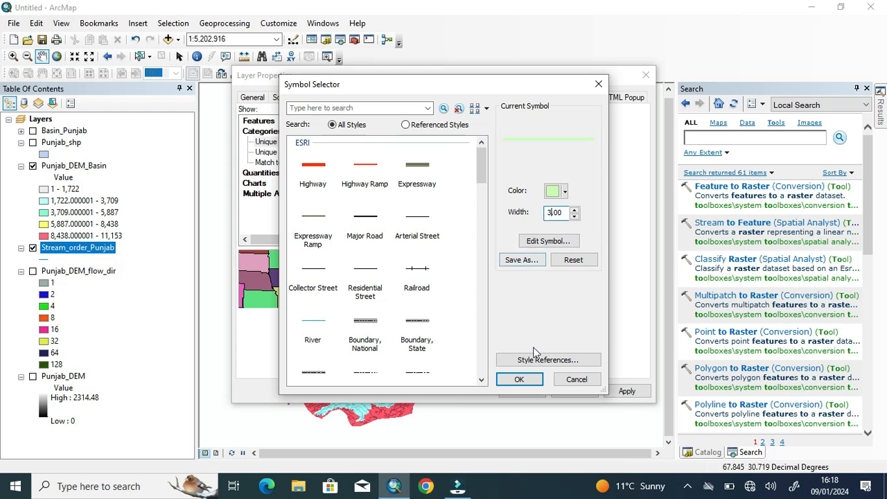
click(565, 192)
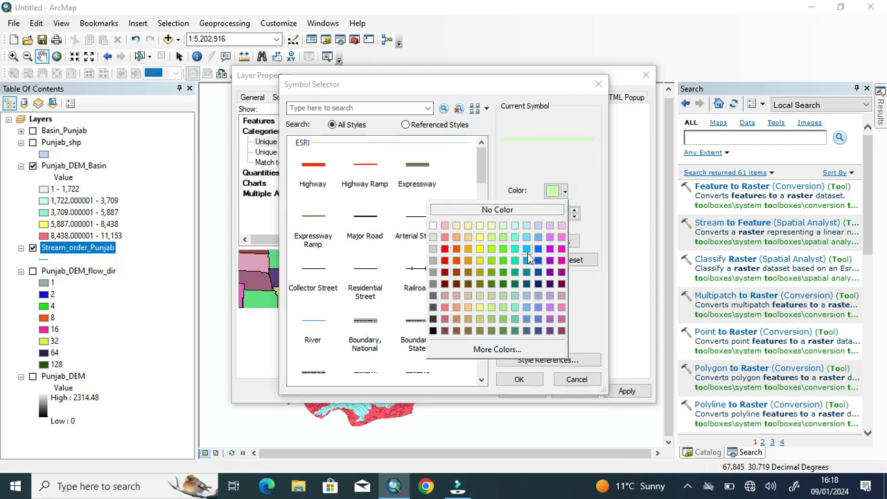
click(527, 252)
click(525, 378)
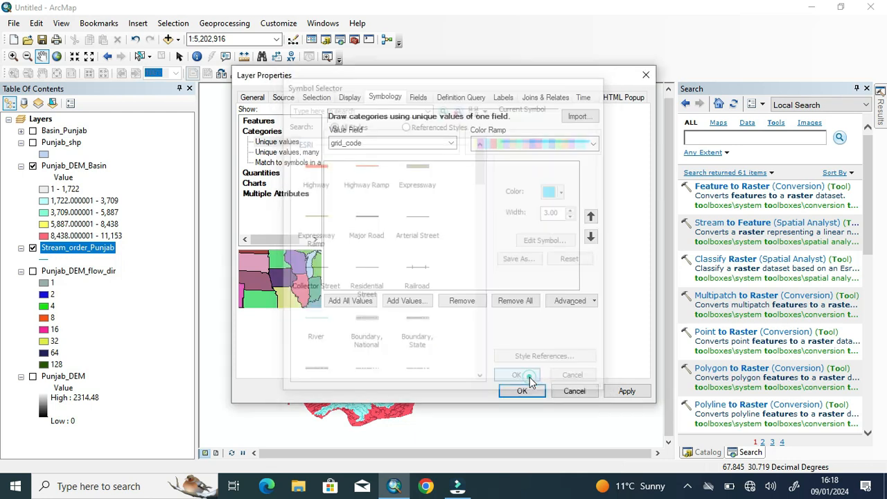
Give grid_code value 4 a line width of 4 and a slightly darker sky blue colour
double_click(345, 239)
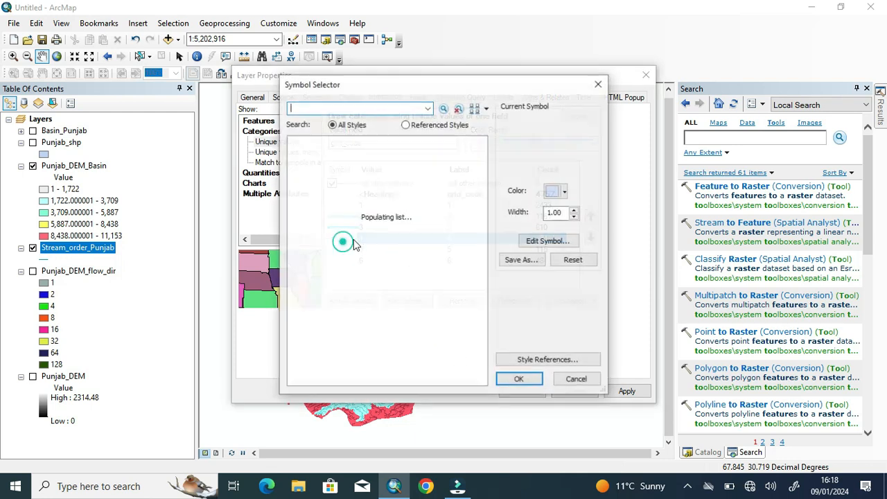
drag(553, 213, 548, 213)
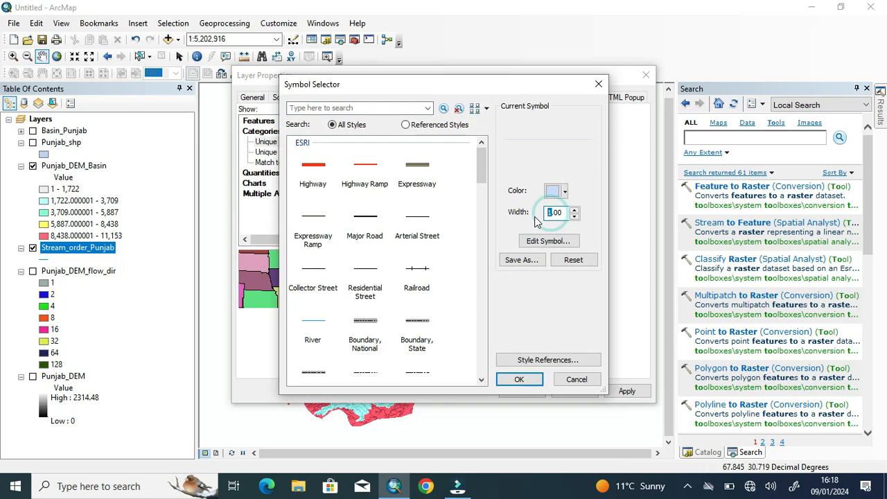
text(4)
click(560, 192)
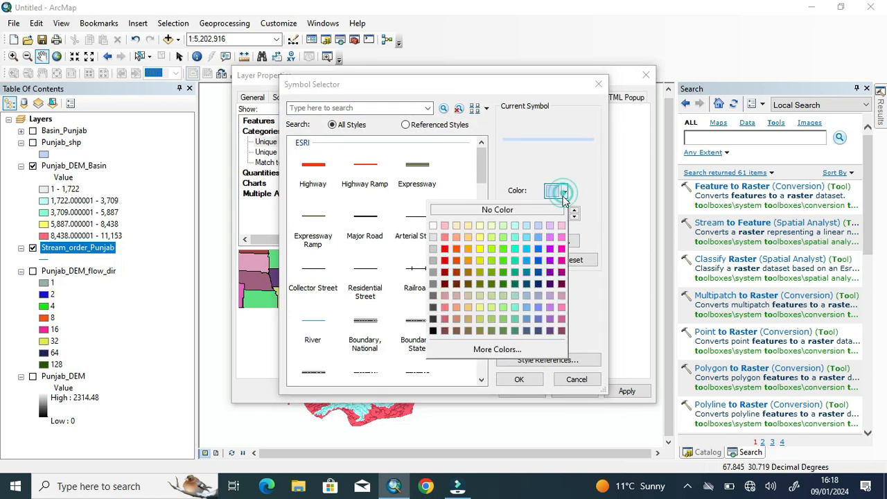
click(526, 261)
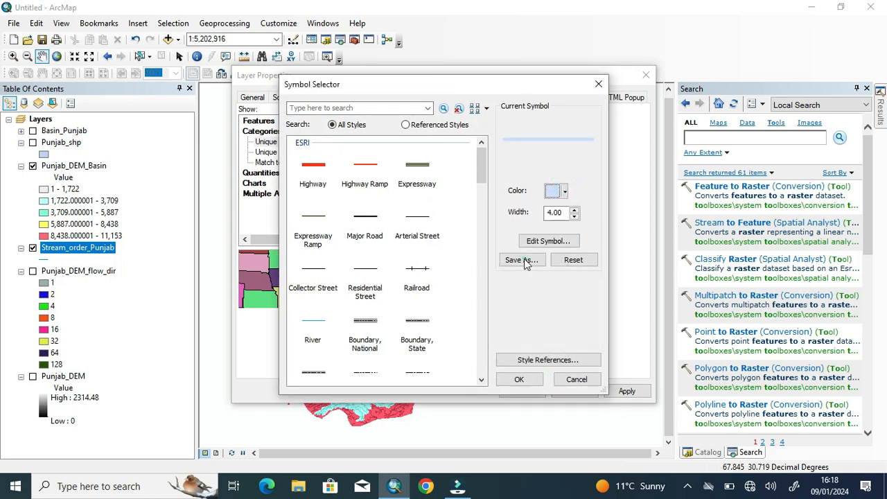
click(519, 379)
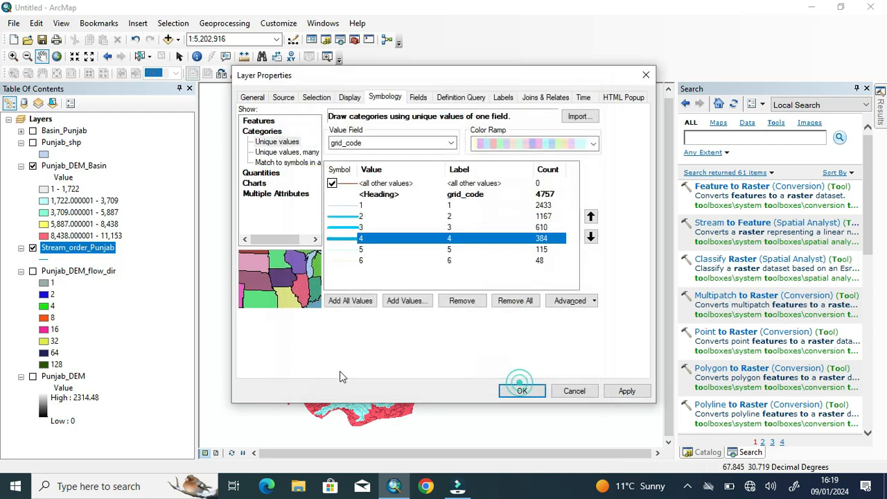
Give grid_code value 5 a line width of 5 and a soft medium blue colour
double_click(345, 249)
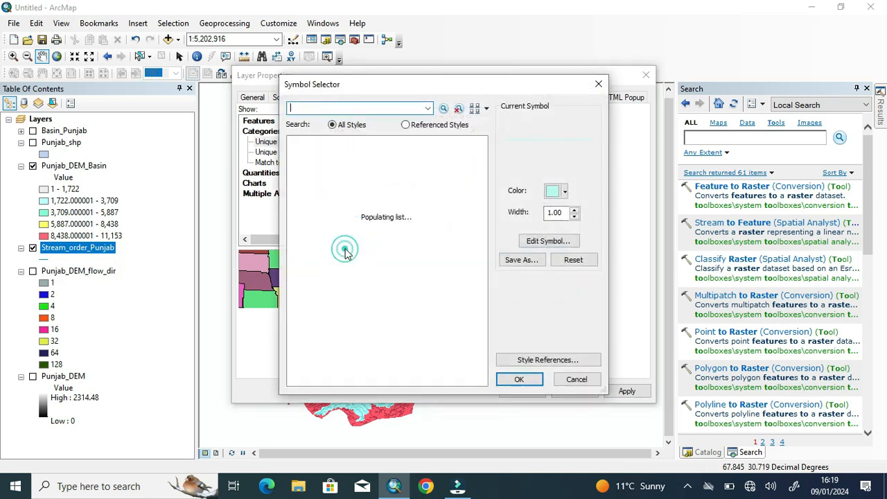
drag(553, 215, 529, 215)
text(5)
click(560, 190)
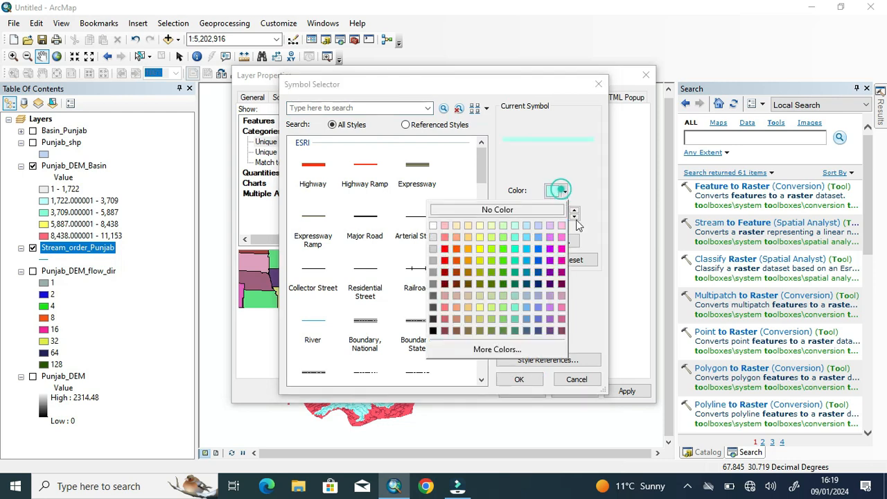
click(538, 235)
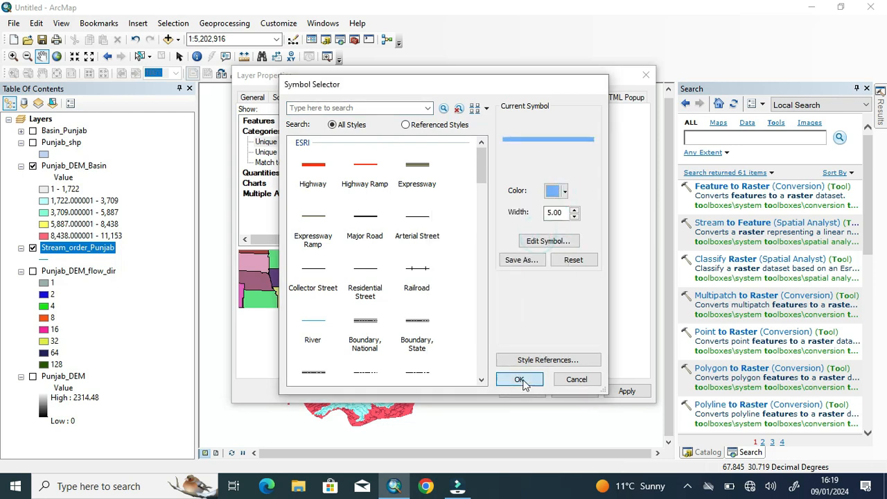
click(520, 380)
Make grid_code value 6 a strong blue line of width 6 and accept the layer properties
double_click(346, 262)
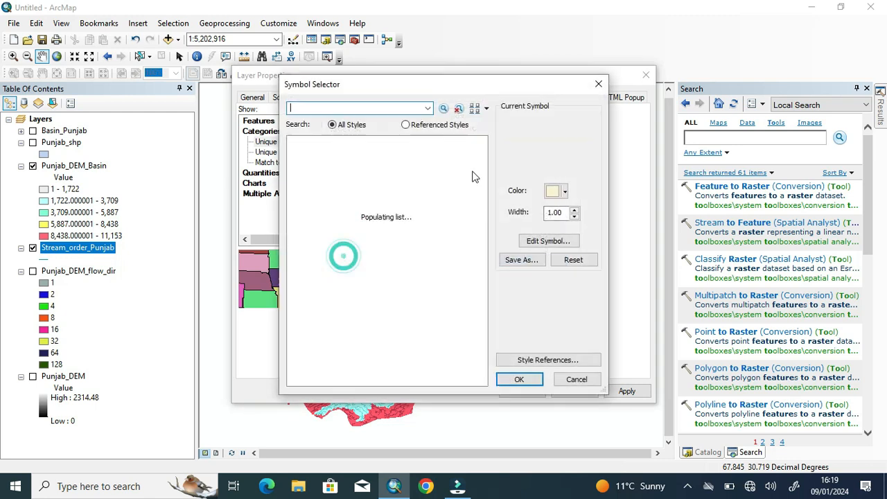
click(565, 190)
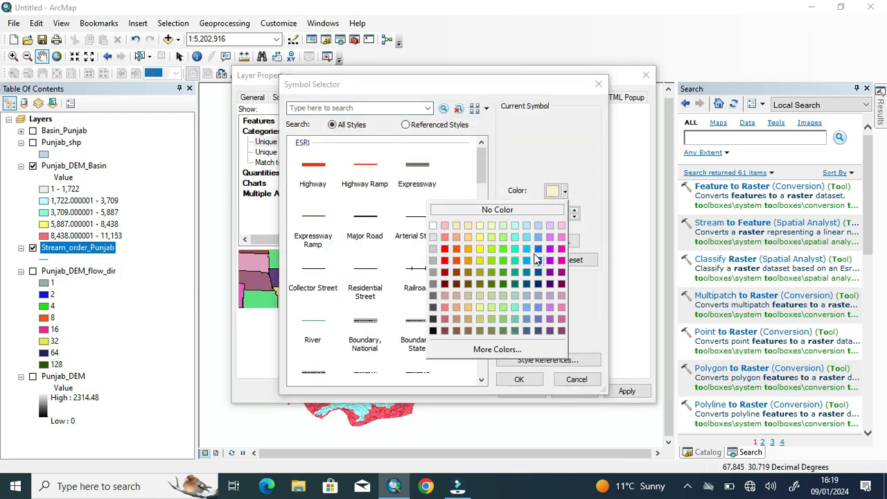
click(538, 249)
click(552, 216)
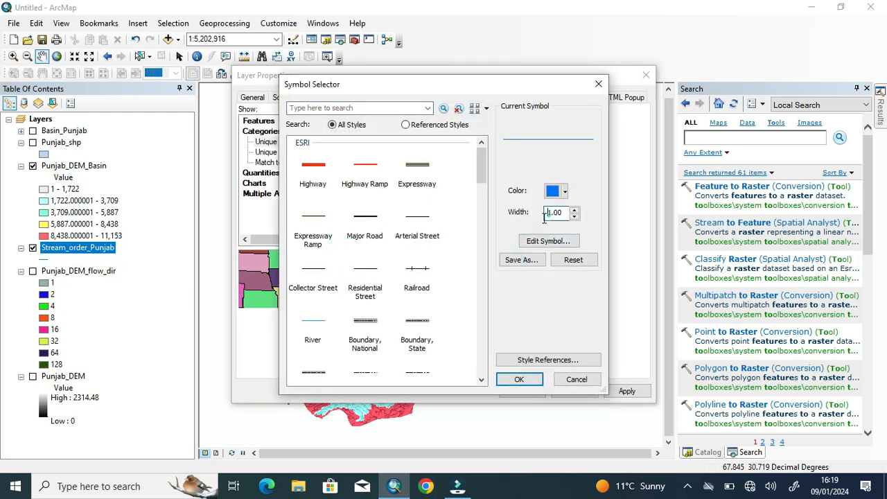
drag(547, 213, 552, 213)
text(6)
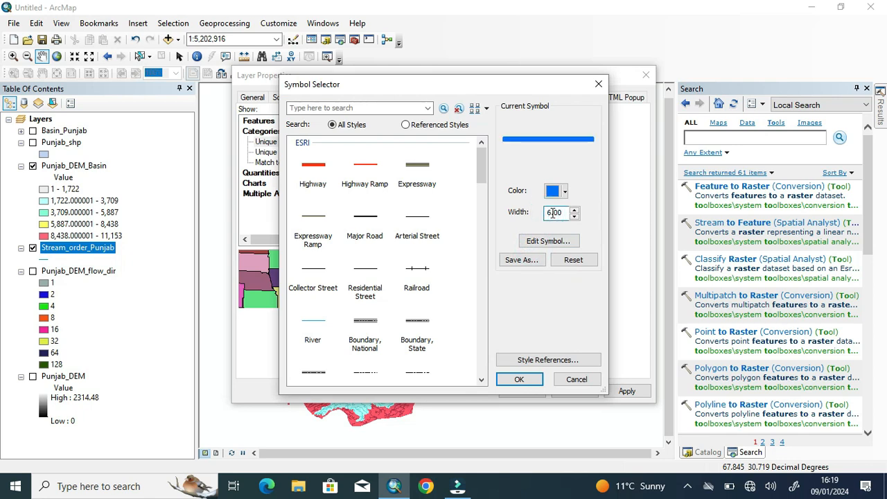
click(518, 380)
click(517, 390)
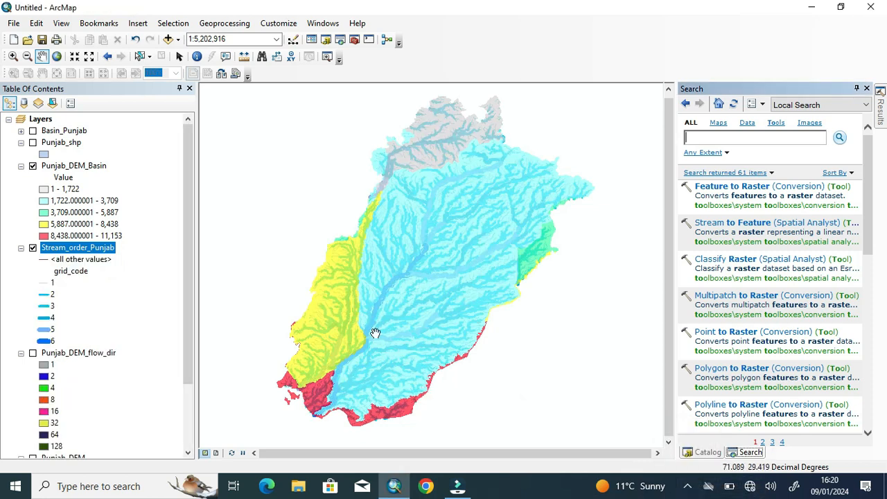
Examine the symbolized stream orders up close around the main channel and return the map to full extent
scroll(412, 309, up, 3)
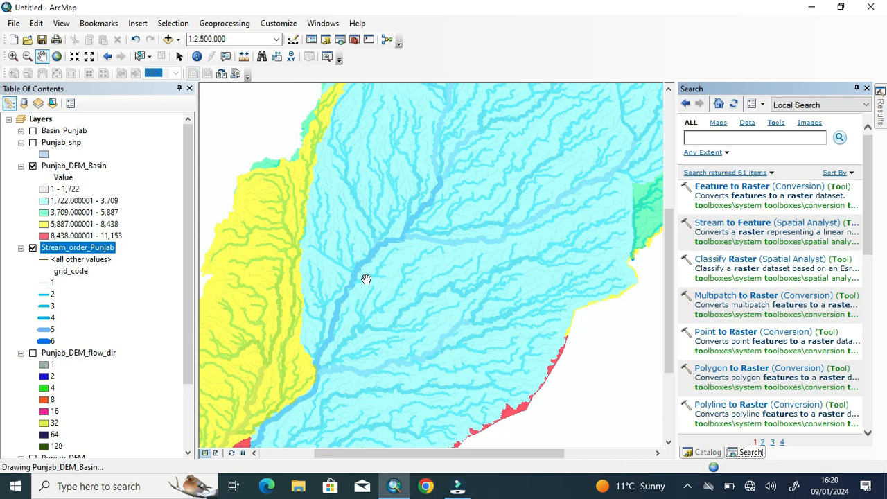
scroll(366, 279, up, 1)
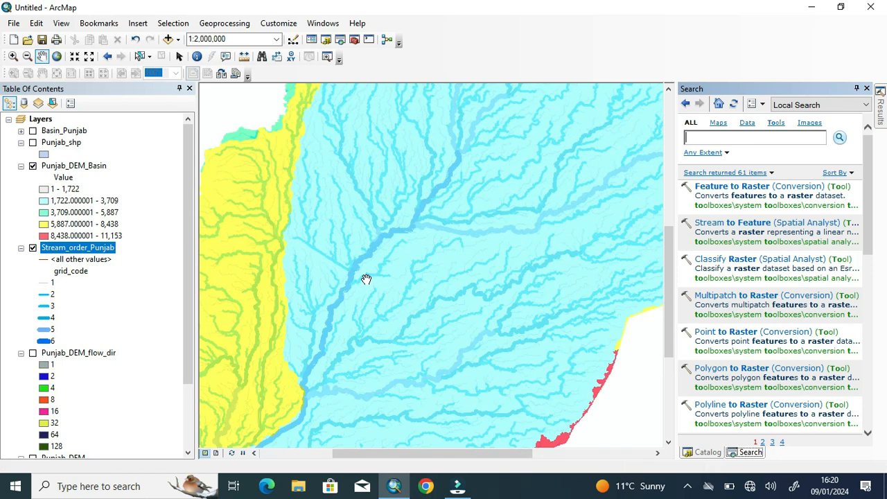
scroll(333, 288, down, 1)
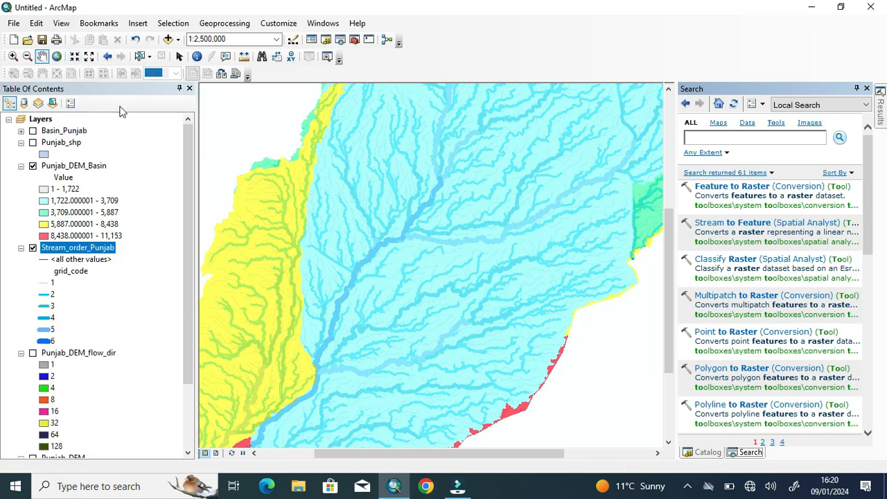
click(57, 57)
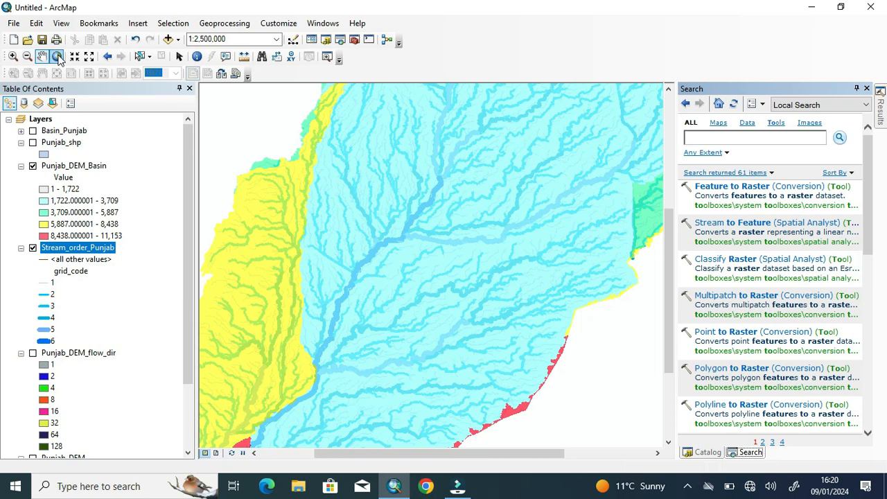